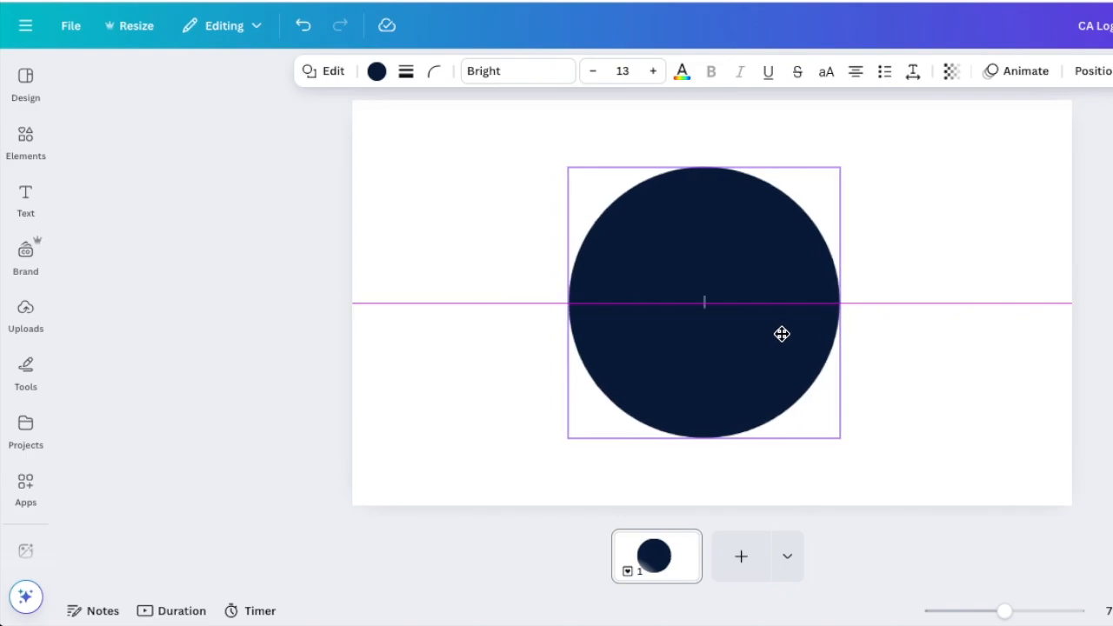
- Fill the navy circle with the default turquoise-to-blue linear gradient
click(648, 337)
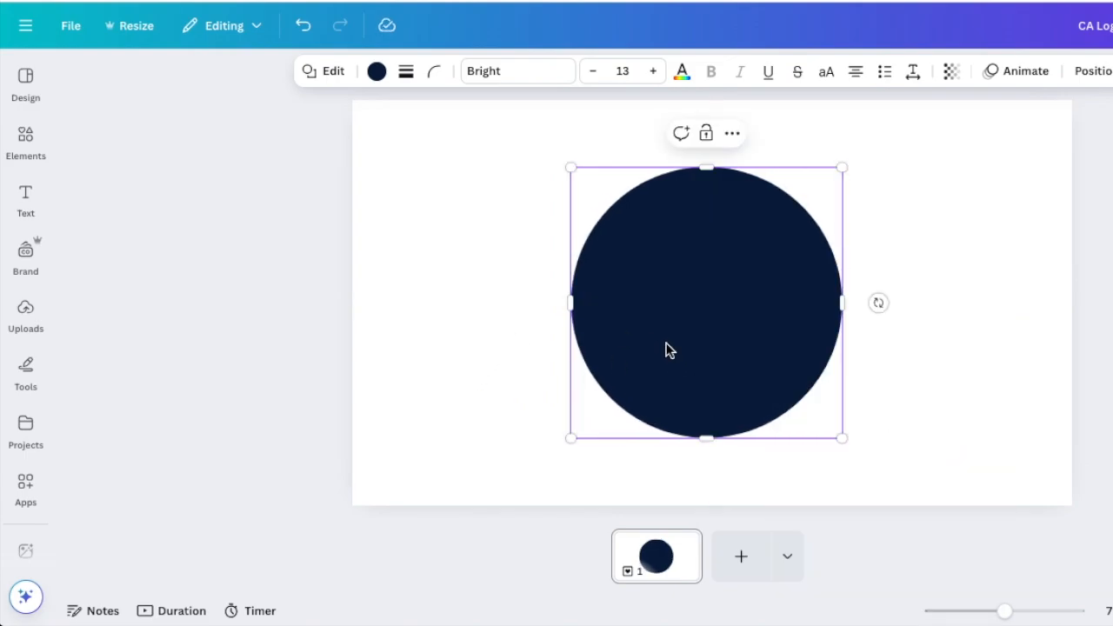
click(513, 289)
click(698, 320)
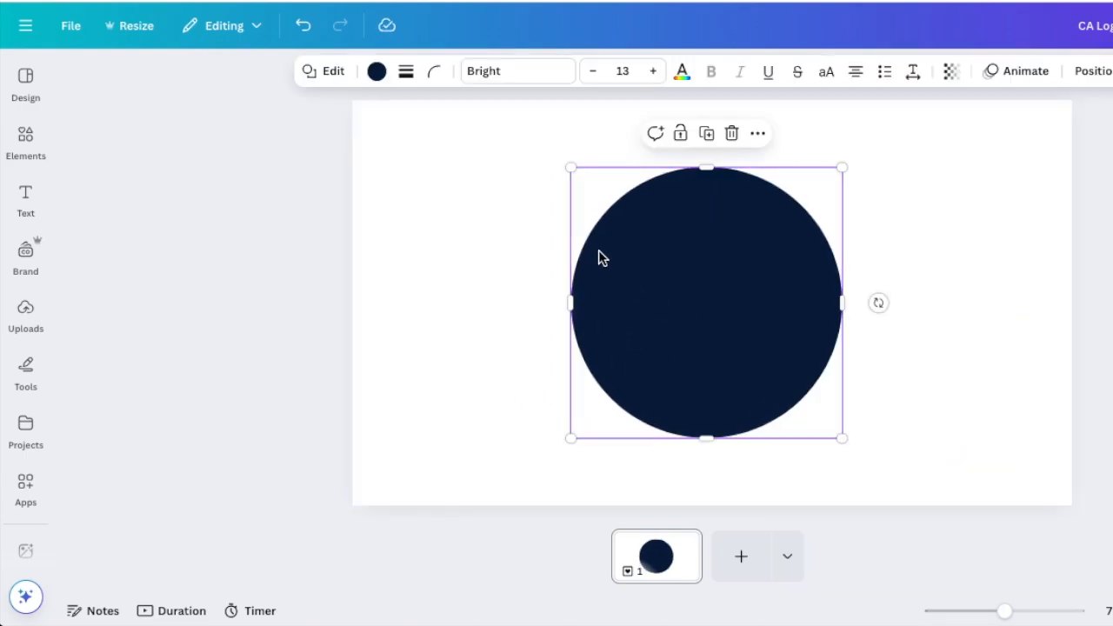
click(376, 70)
drag(339, 197, 380, 586)
click(300, 525)
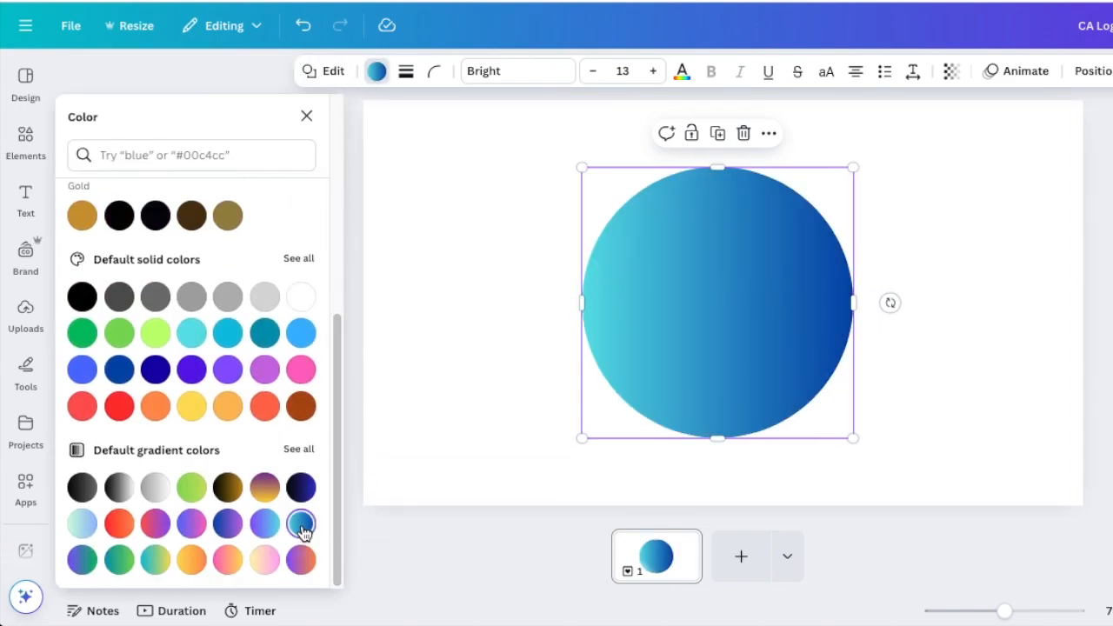
- Reshape the gradient circle into a wide horizontal ellipse by reducing its height and widening it slightly
click(505, 259)
click(645, 293)
drag(727, 167, 717, 231)
drag(721, 340, 712, 291)
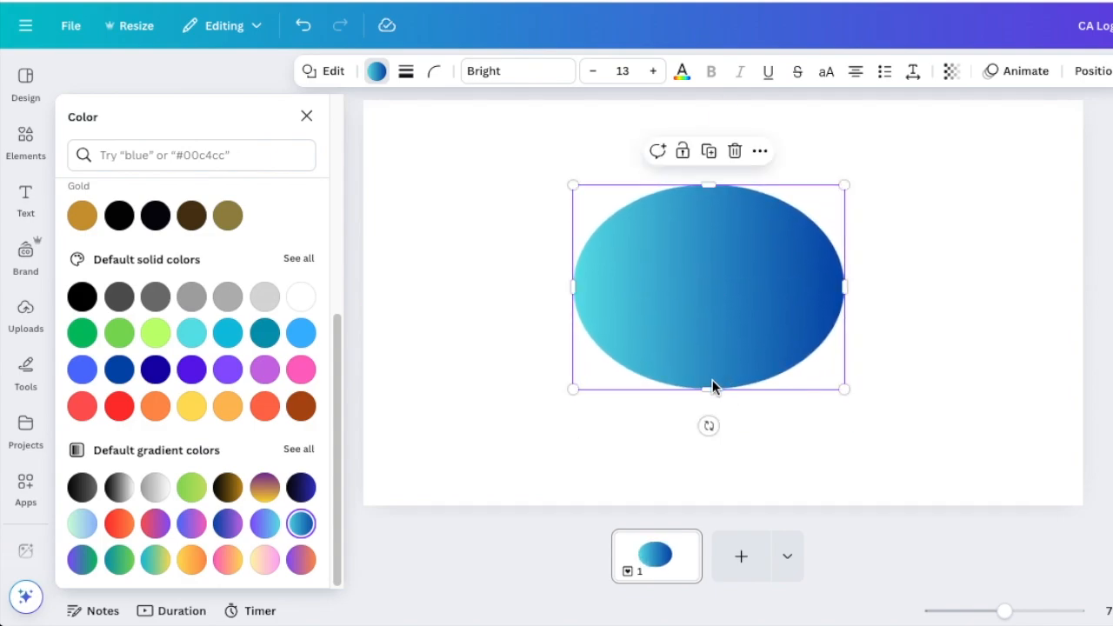
drag(710, 388, 710, 399)
drag(844, 293, 875, 294)
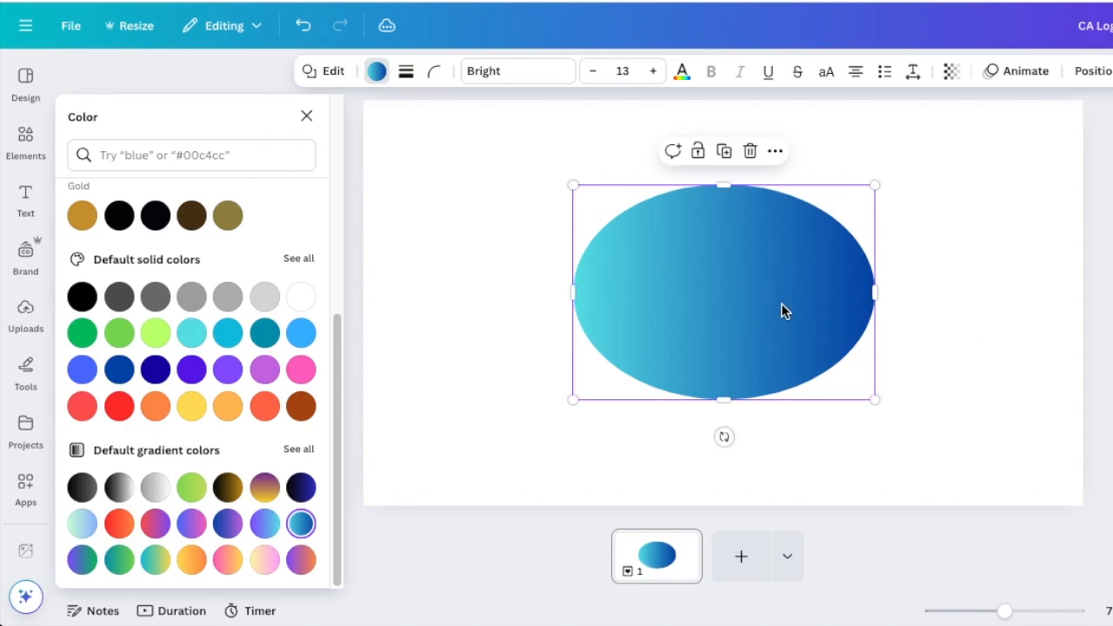
- Duplicate the gradient ellipse, offset the copy to the right and fill the copy with white
click(723, 151)
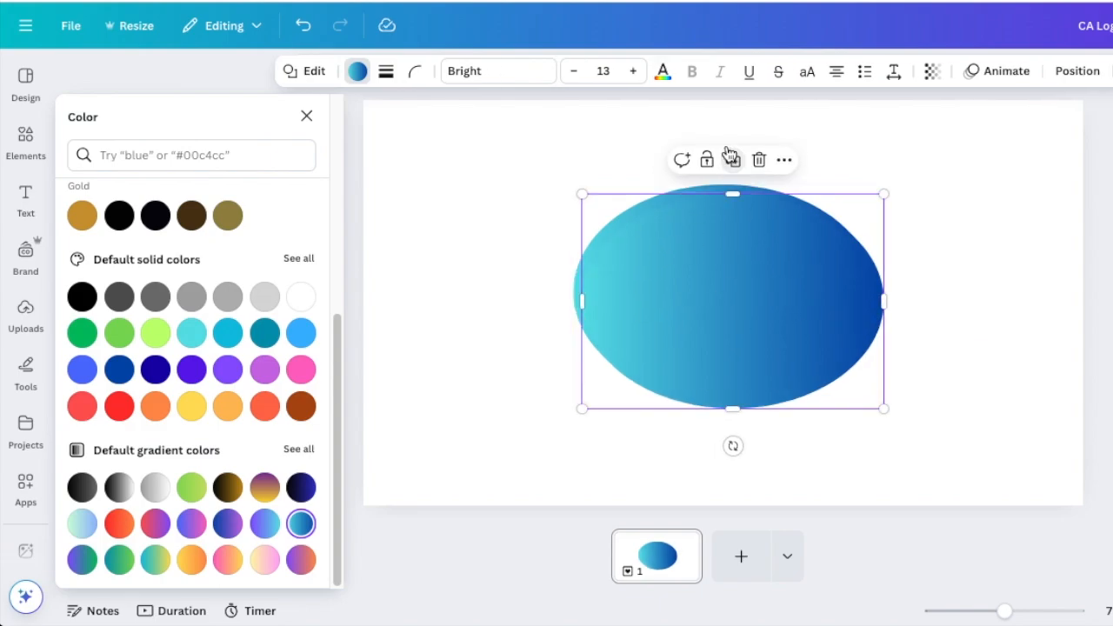
drag(707, 290, 759, 291)
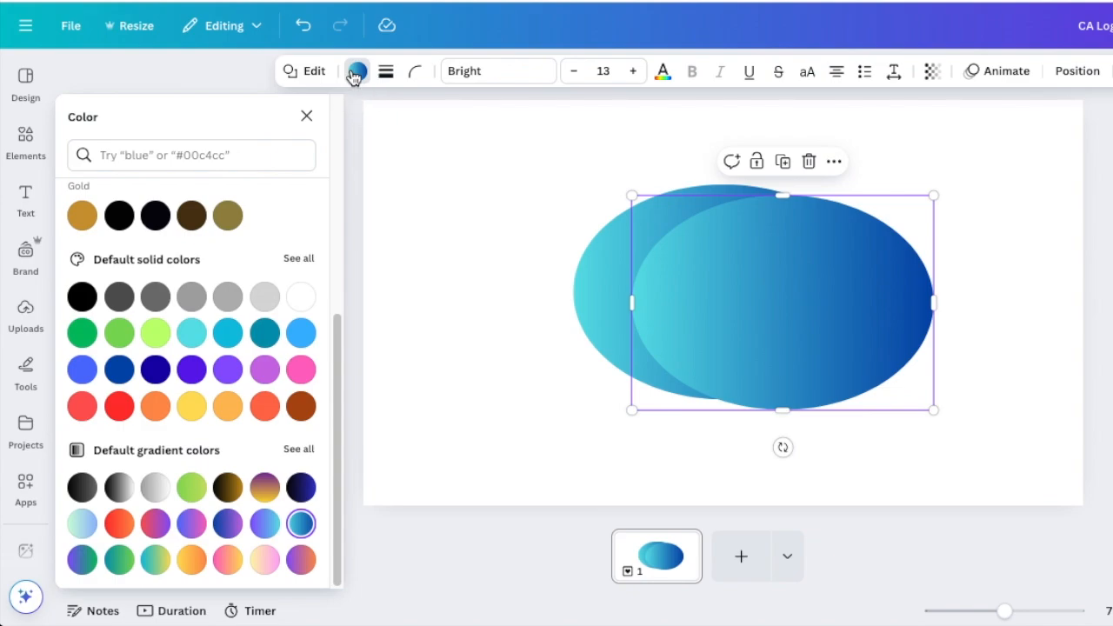
click(301, 297)
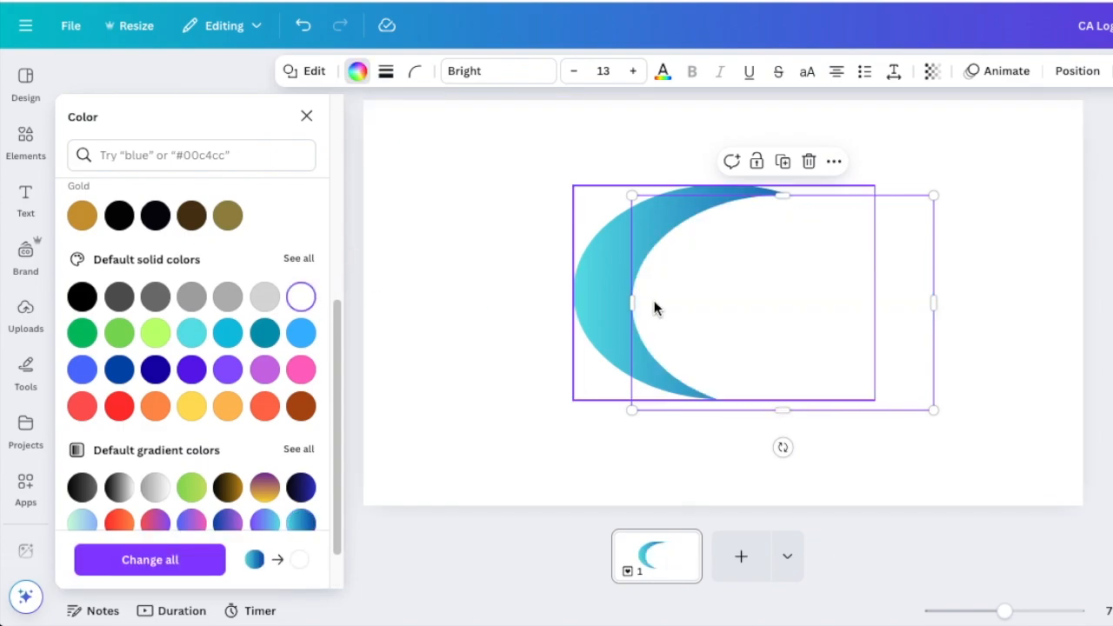
- Move and slightly shrink the white ellipse over the gradient one, leaving a thin C-shaped crescent with tapered ends
drag(716, 314, 683, 304)
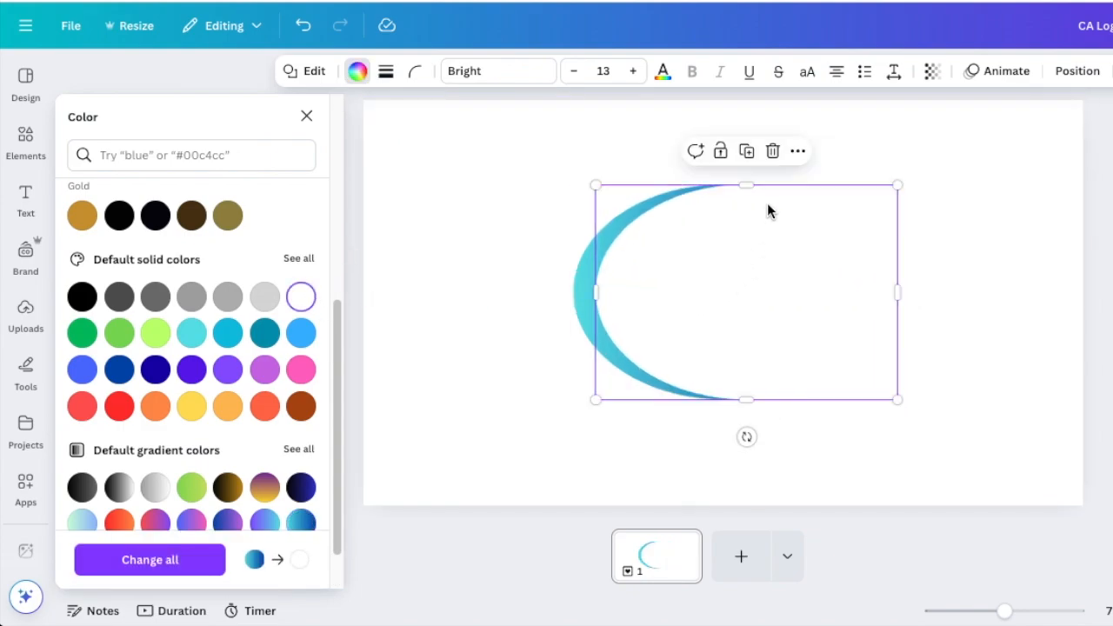
drag(755, 184, 746, 205)
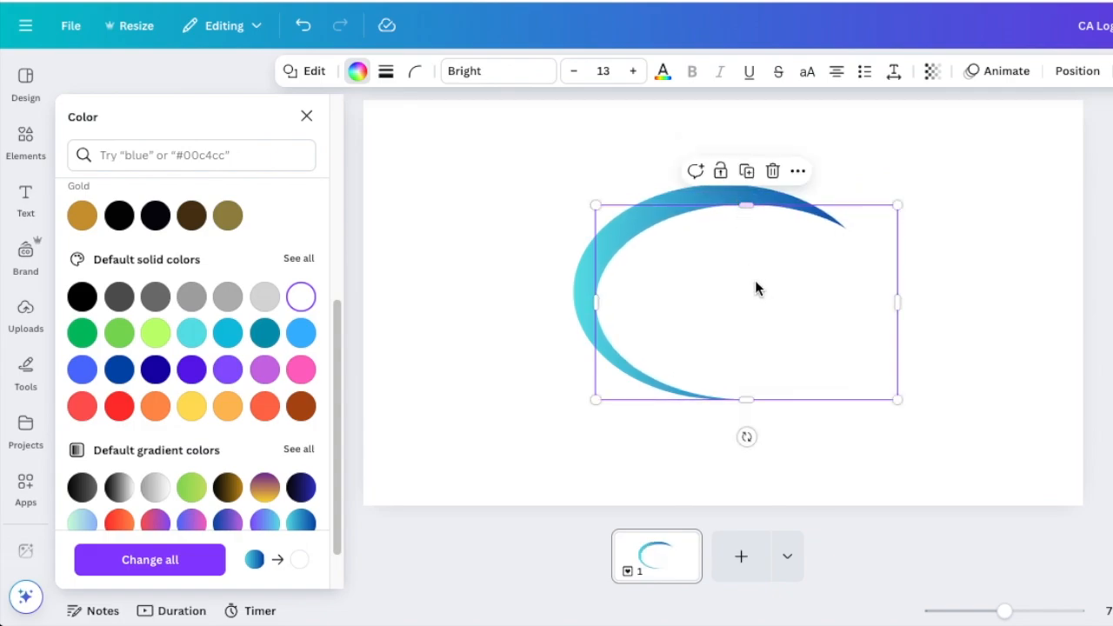
drag(746, 399, 749, 379)
drag(599, 296, 611, 293)
drag(676, 303, 658, 297)
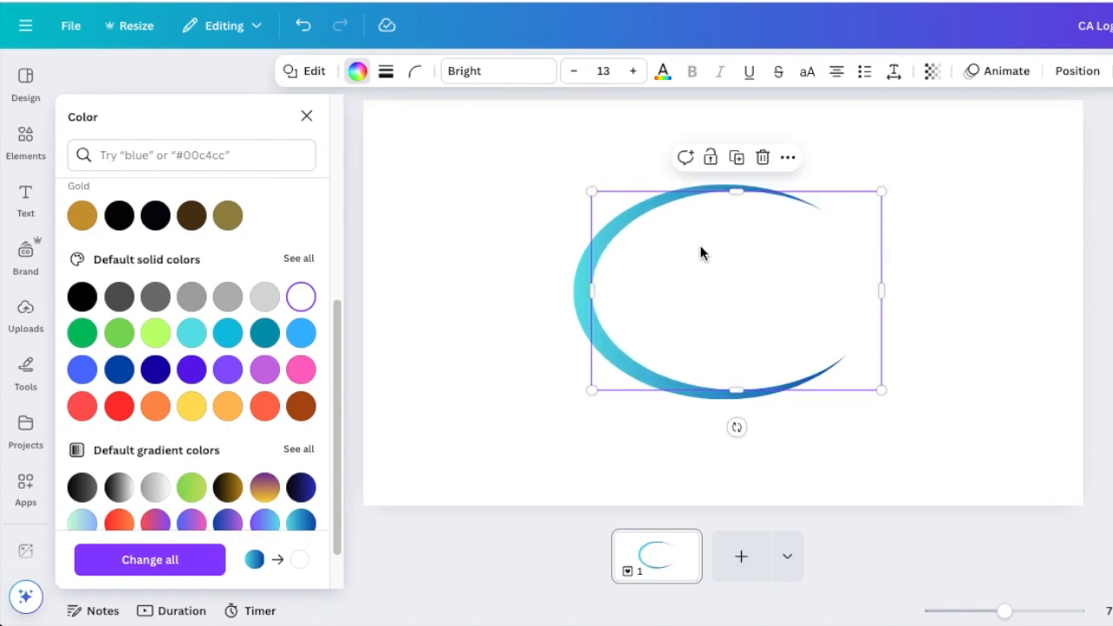
- Group the gradient ellipse and the white ellipse together
click(536, 207)
drag(497, 183, 689, 386)
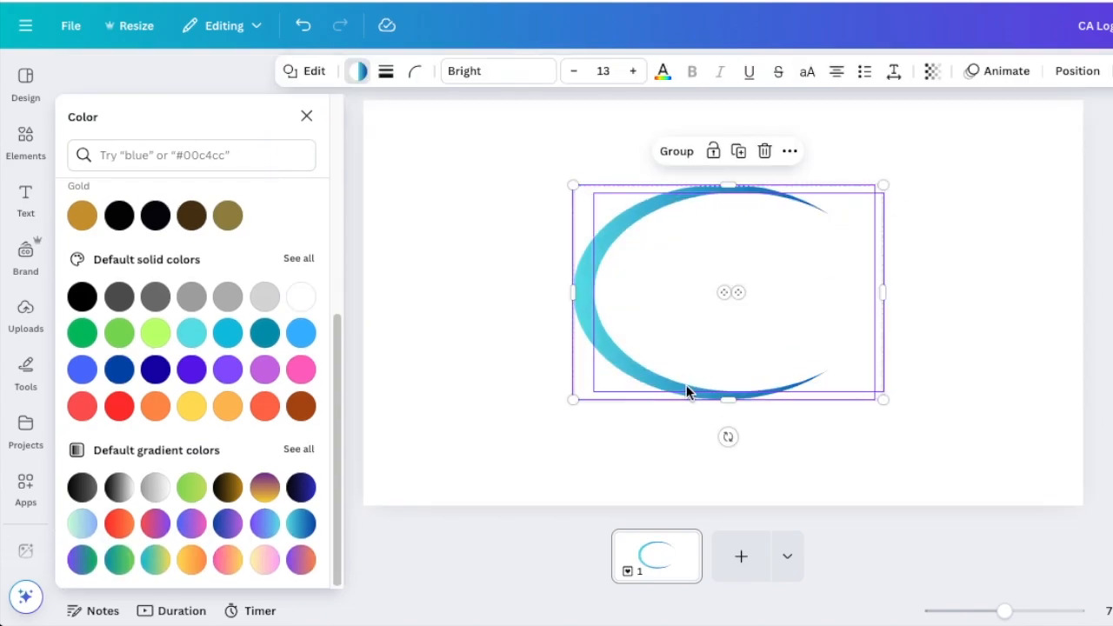
click(678, 153)
- Duplicate the crescent group, rotate the copy about half a turn, and shrink and position it to close the oval ring
click(758, 152)
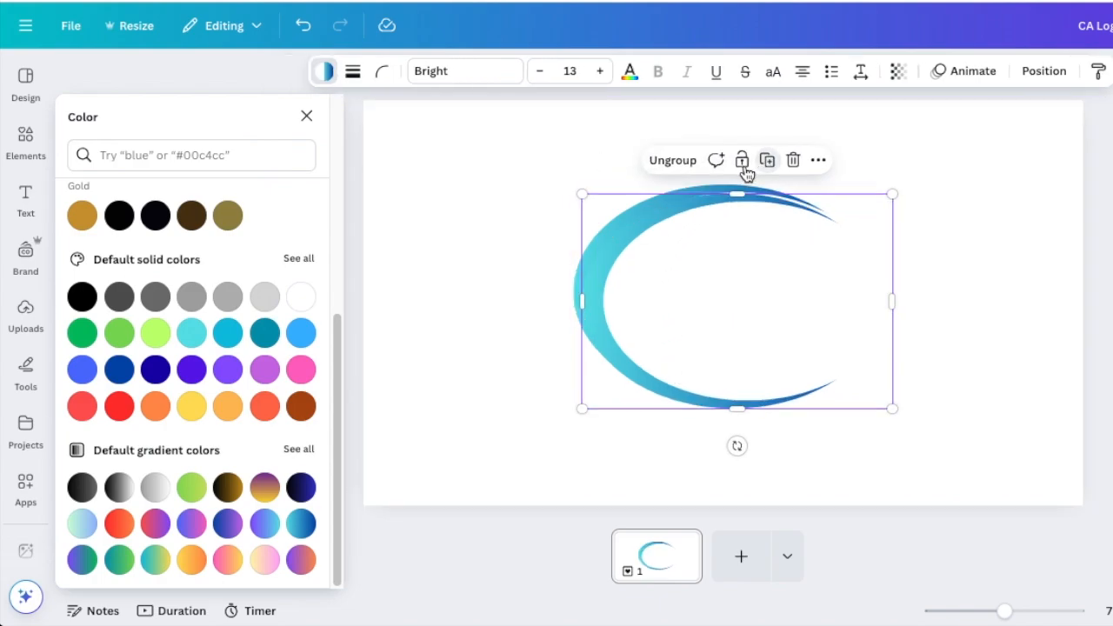
drag(737, 446, 733, 208)
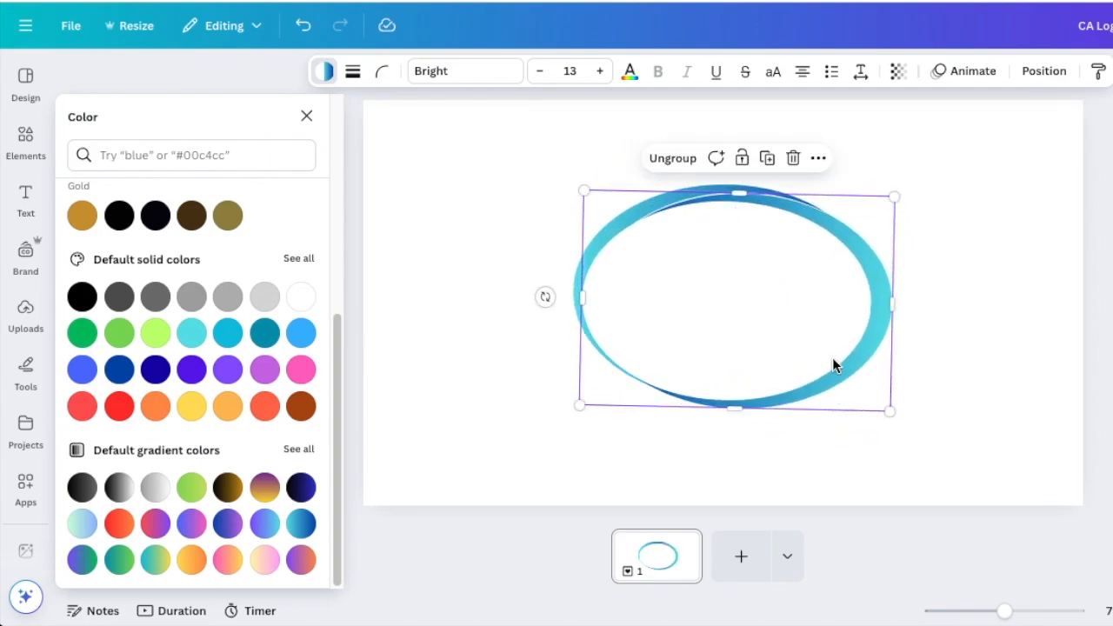
drag(888, 408, 859, 368)
drag(546, 280, 561, 296)
drag(733, 283, 753, 290)
click(836, 441)
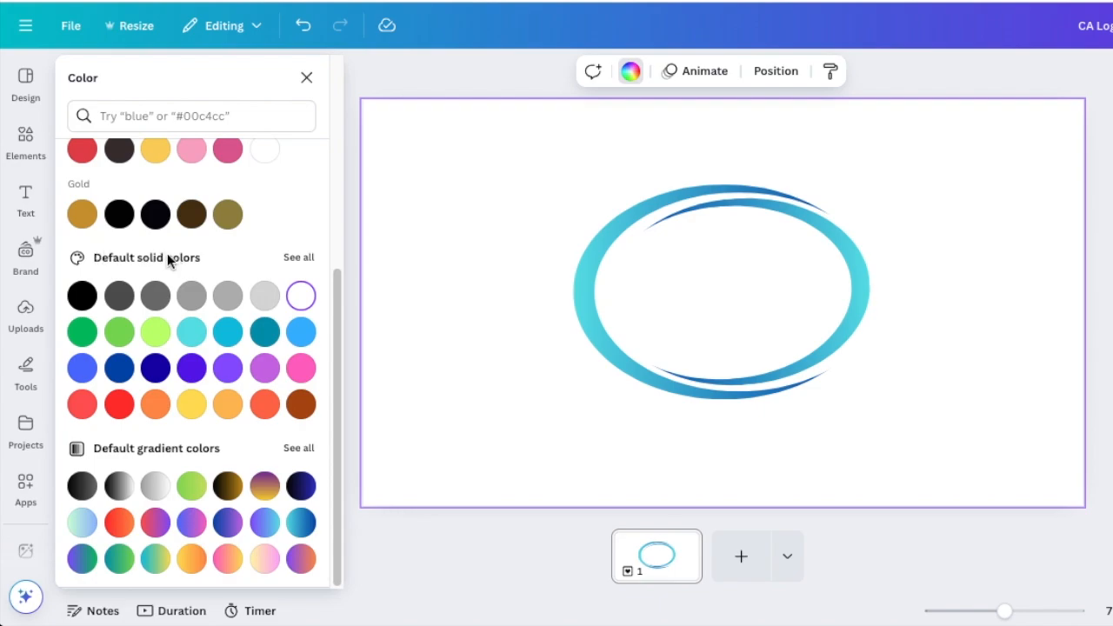
- Open the TypeCraft app and set its text to "CA"
click(25, 489)
scroll(35, 434, down, 12)
scroll(33, 556, down, 8)
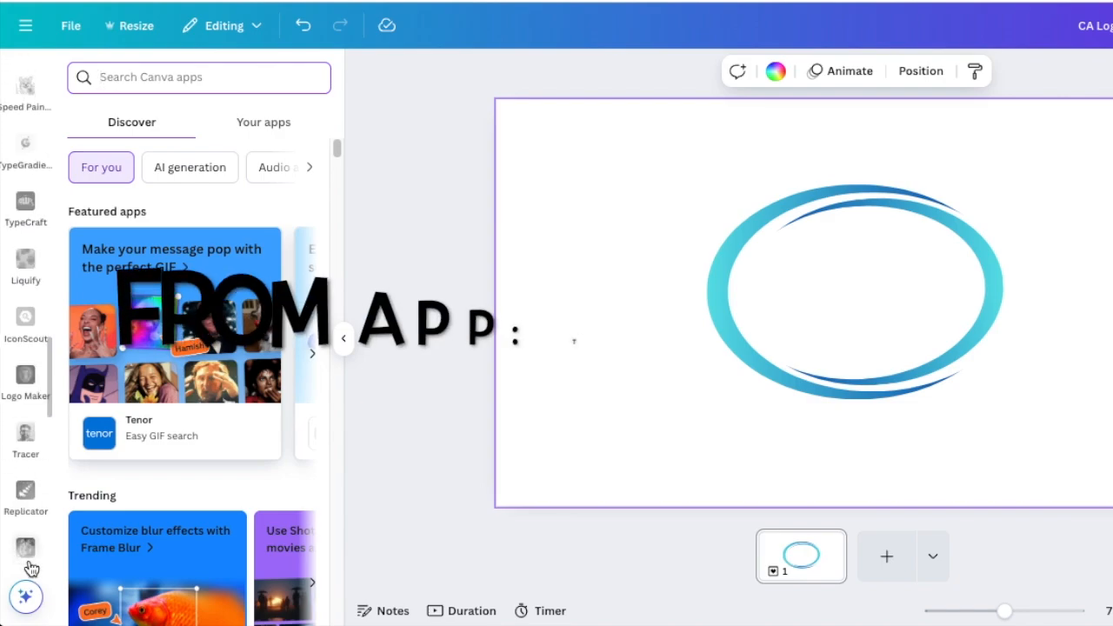
click(25, 161)
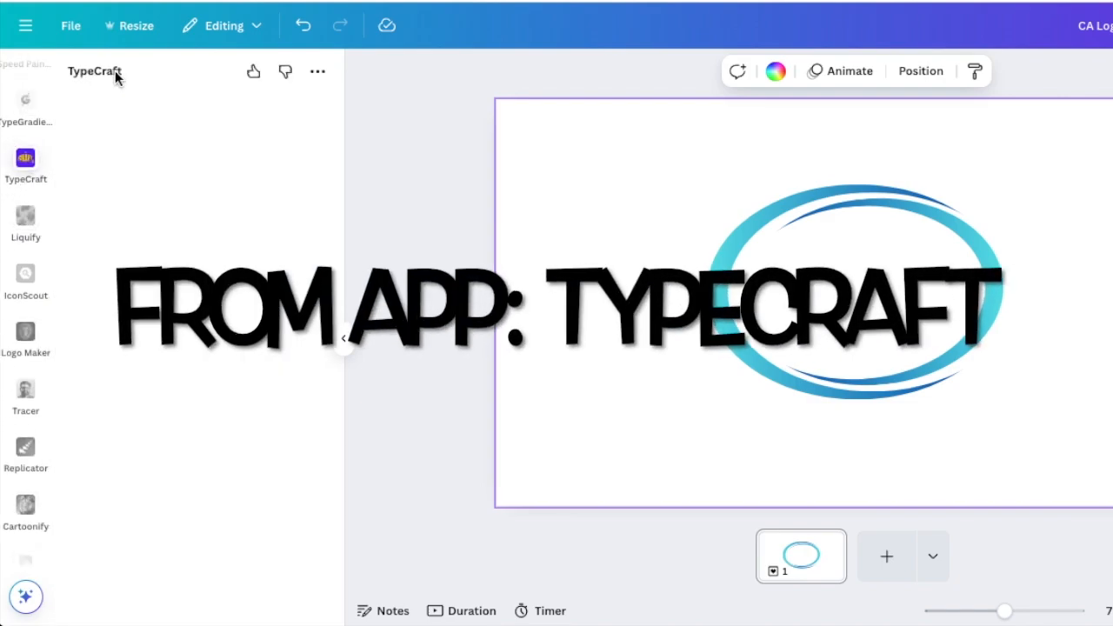
drag(182, 134, 68, 133)
text(CA)
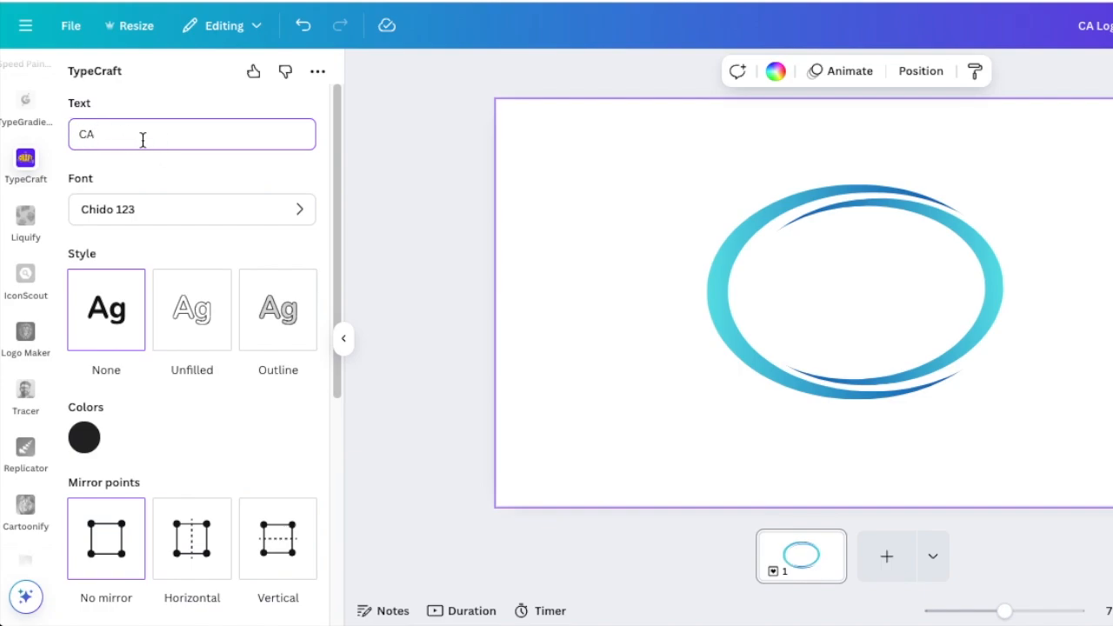
- Set the TypeCraft font to Auber Bold 123
click(149, 211)
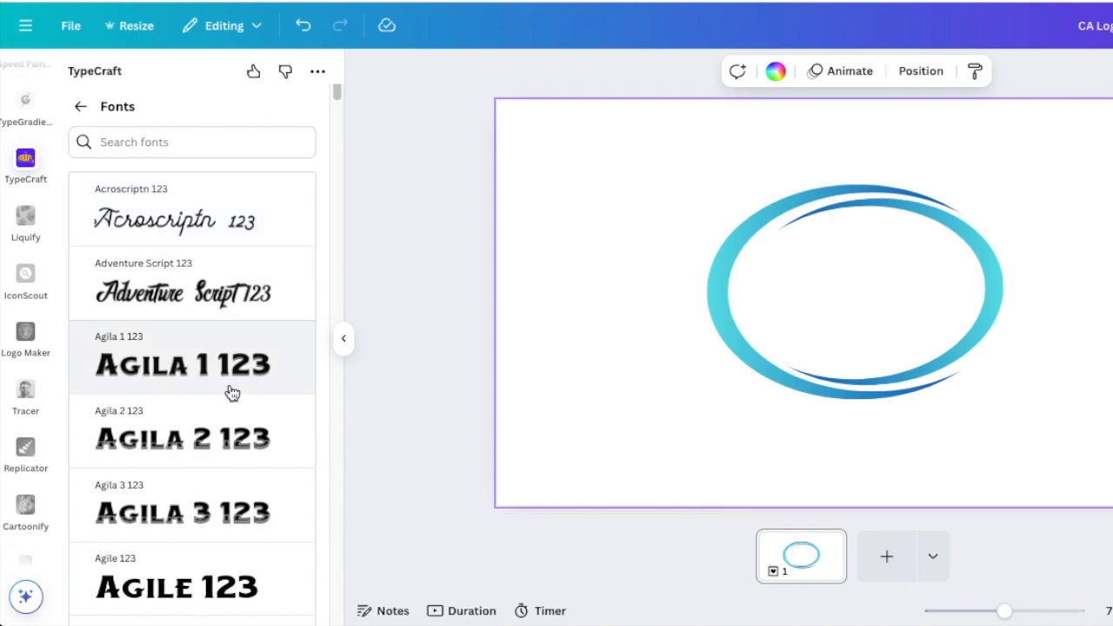
scroll(226, 397, down, 4)
scroll(222, 417, down, 5)
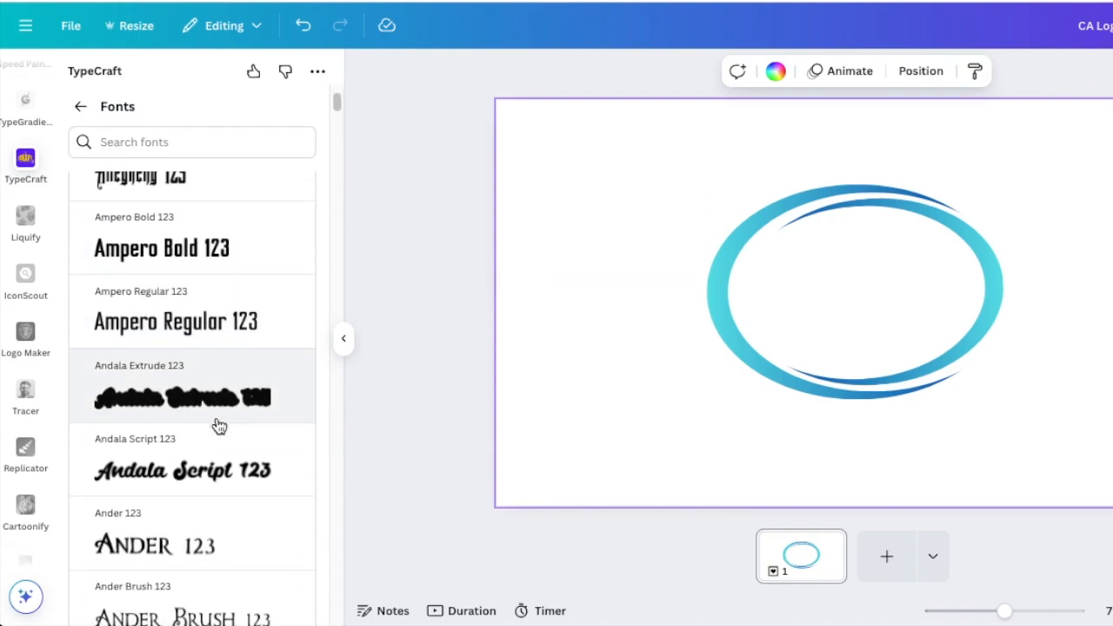
scroll(212, 463, down, 6)
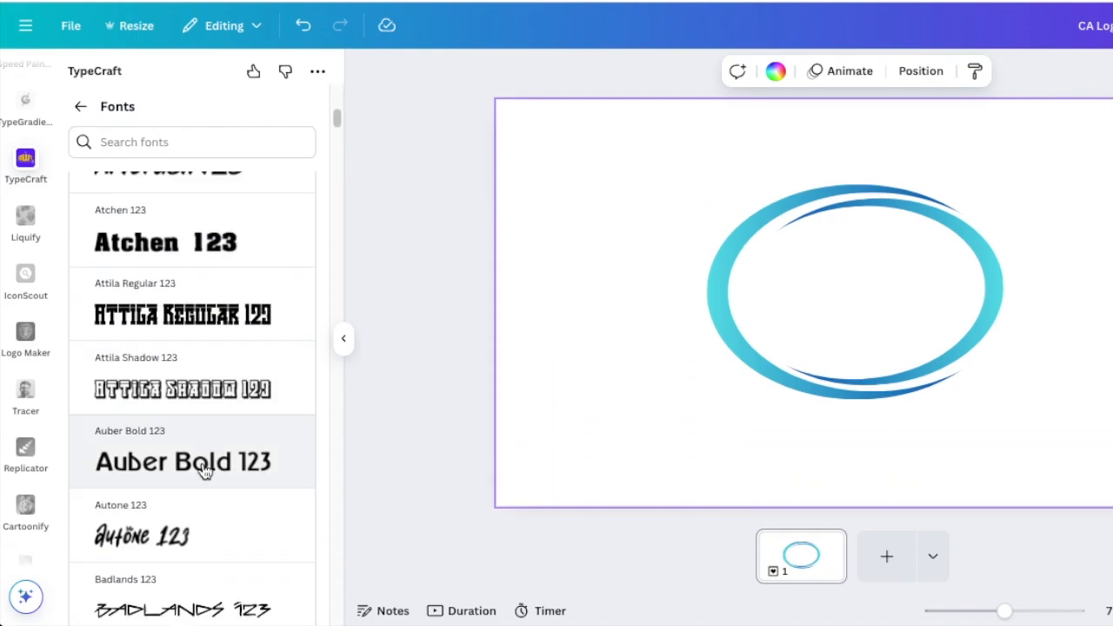
click(167, 417)
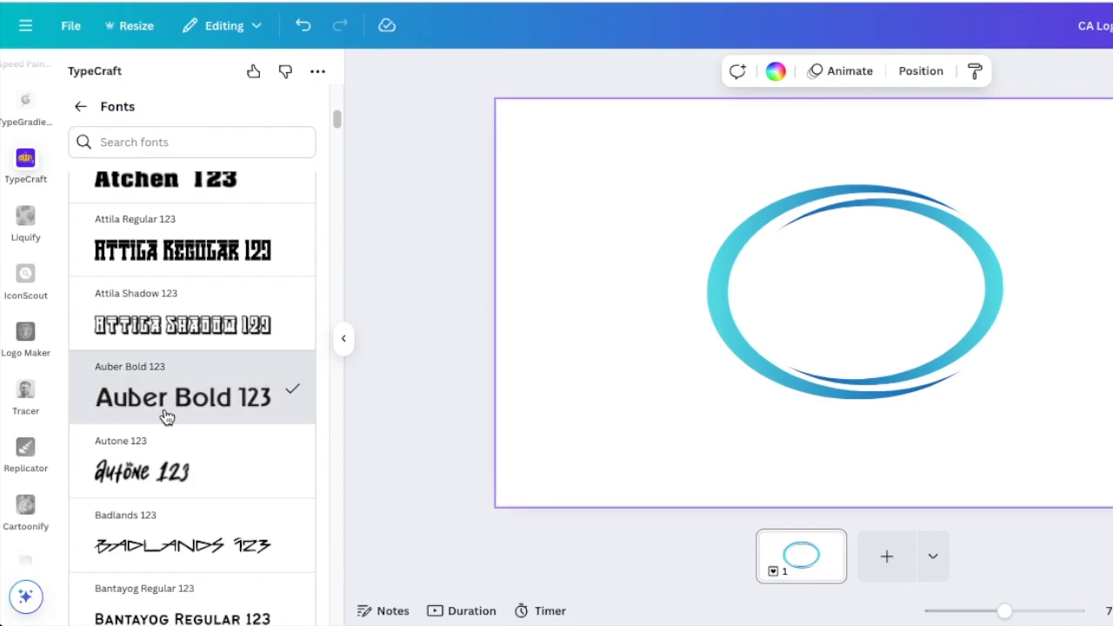
click(80, 106)
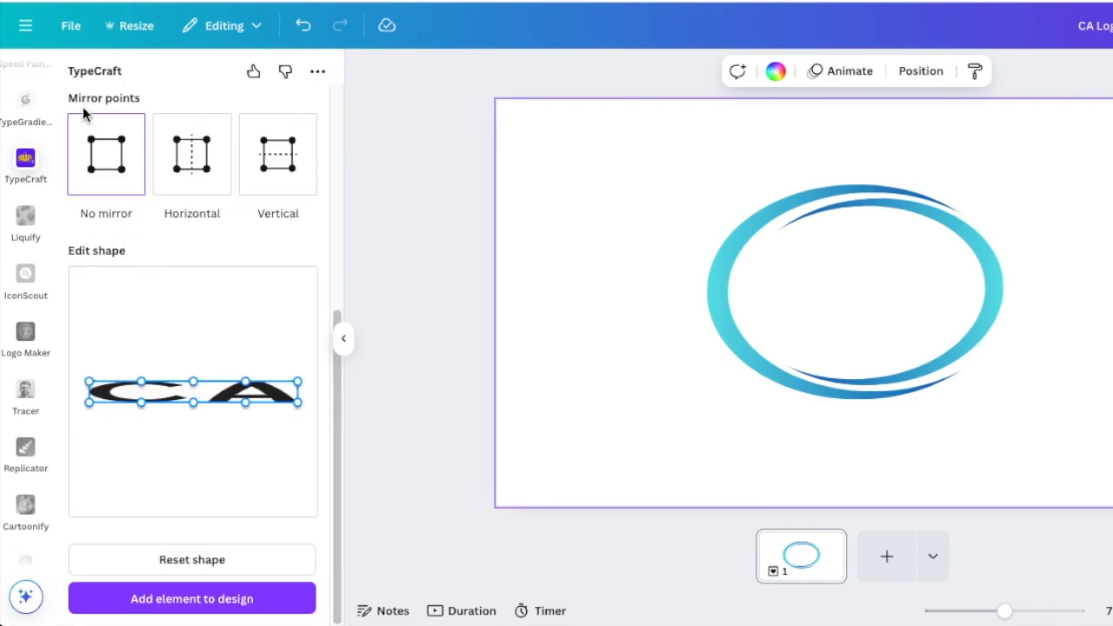
- Set the TypeCraft text colour to bright cyan #00F7FF
scroll(158, 426, up, 3)
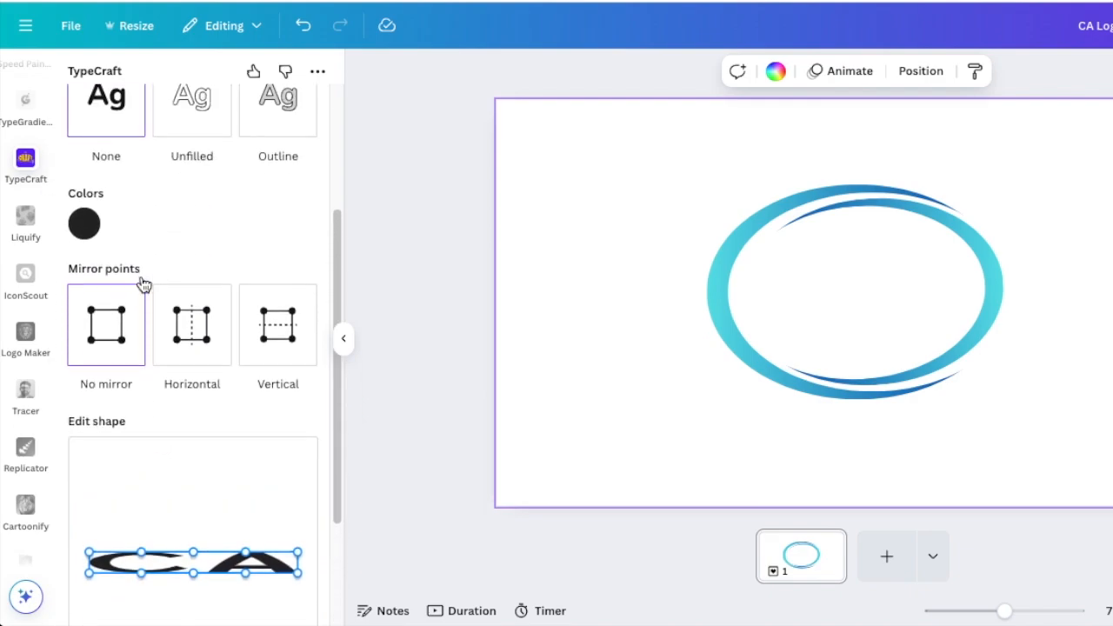
click(84, 228)
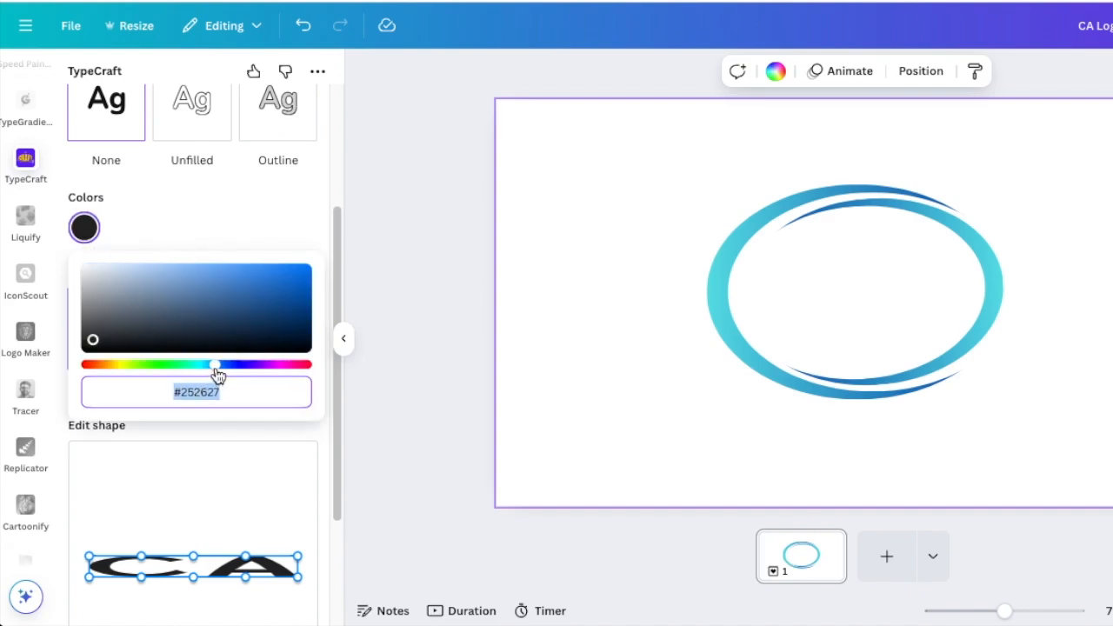
drag(217, 372, 200, 368)
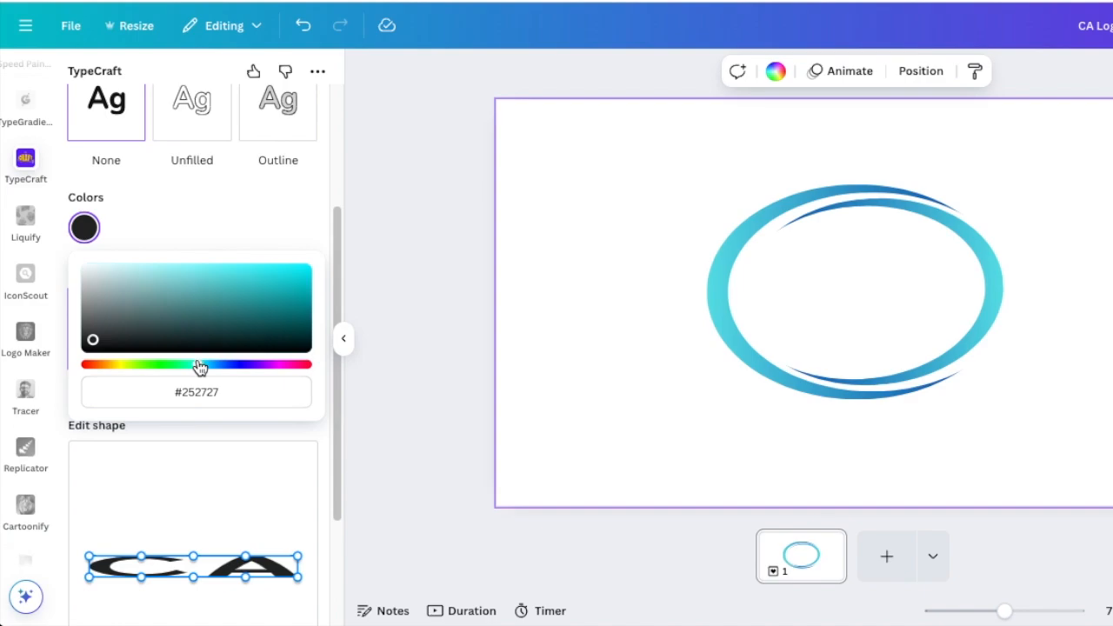
drag(95, 344, 325, 249)
- Warp the CA lettering into a bulging eye shape with raised upper and lowered lower curves, and add it to the design
scroll(251, 524, down, 2)
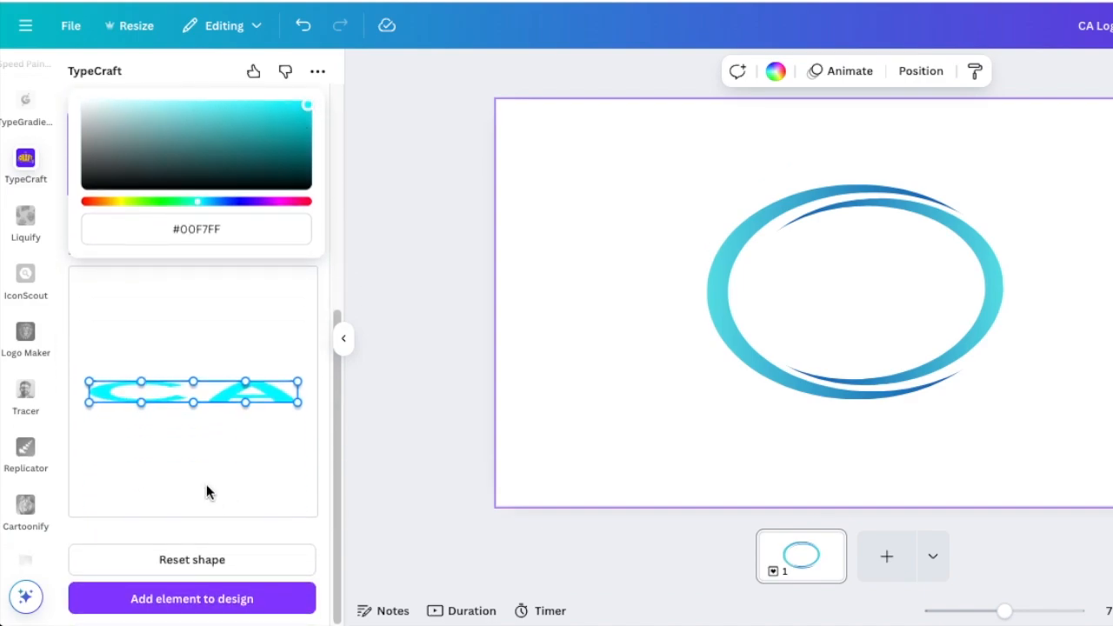
click(196, 414)
drag(192, 403, 192, 434)
drag(192, 382, 195, 335)
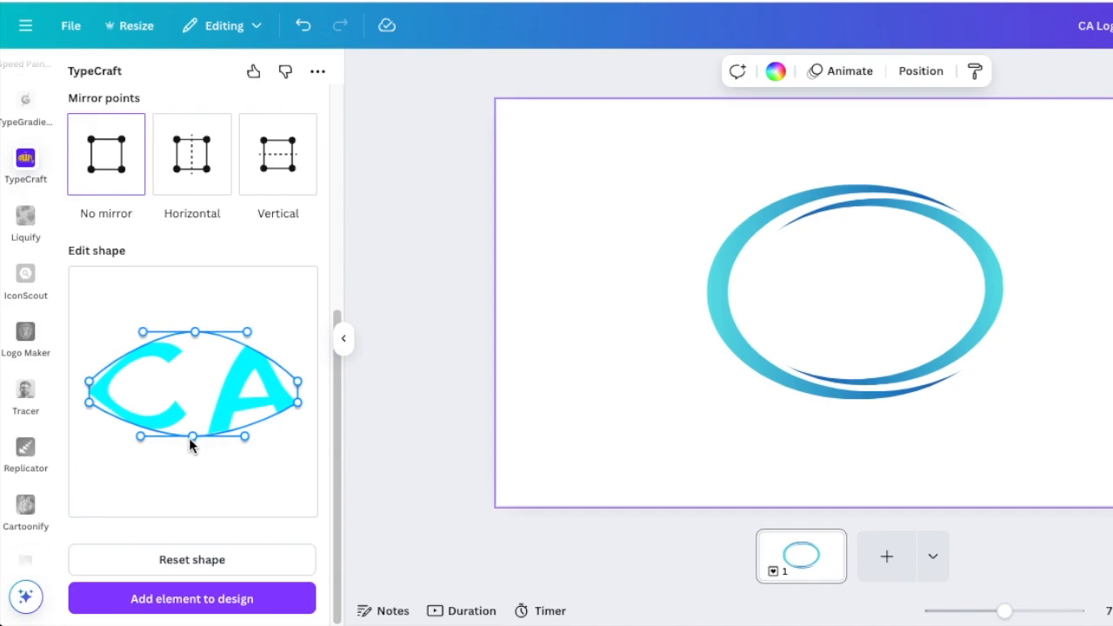
drag(190, 436, 192, 451)
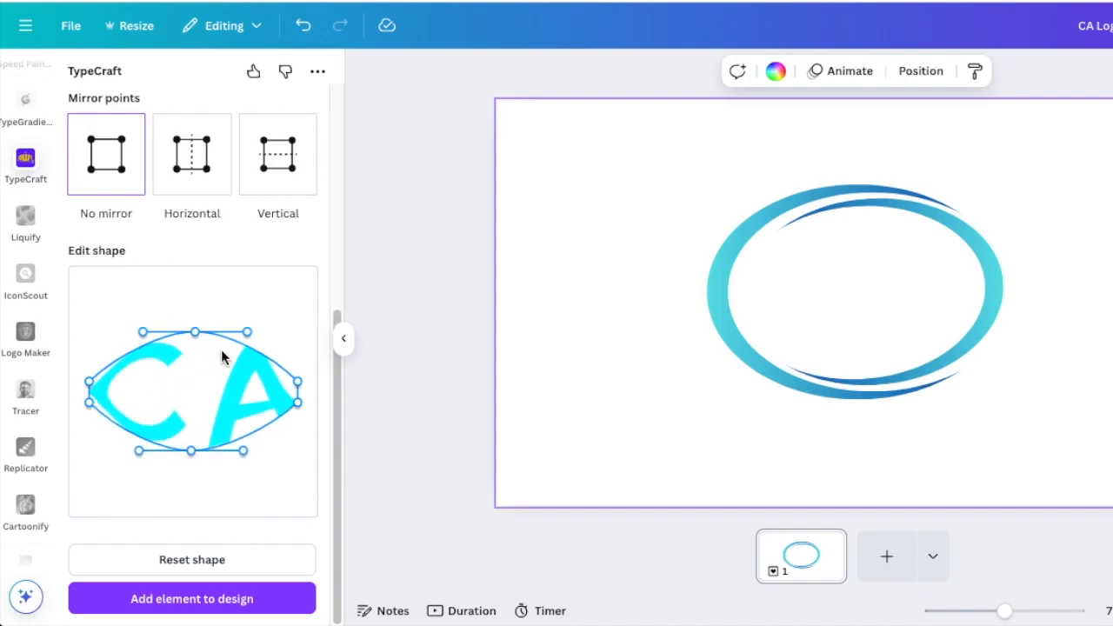
mouse_move(298, 403)
mouse_down()
mouse_move(301, 414)
mouse_move(294, 380)
mouse_up()
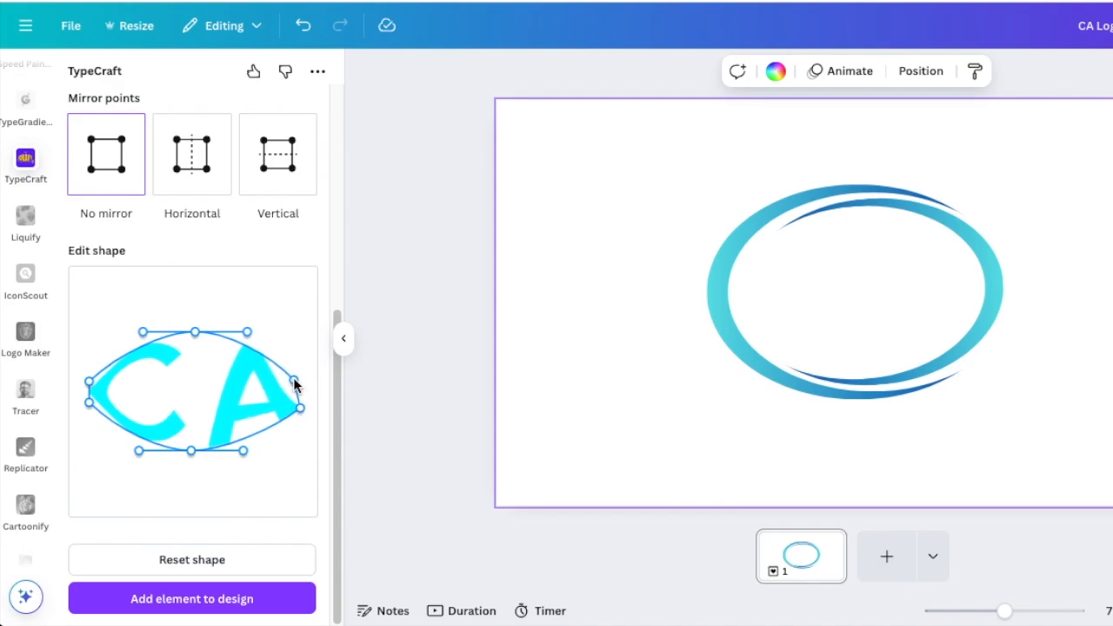
click(193, 599)
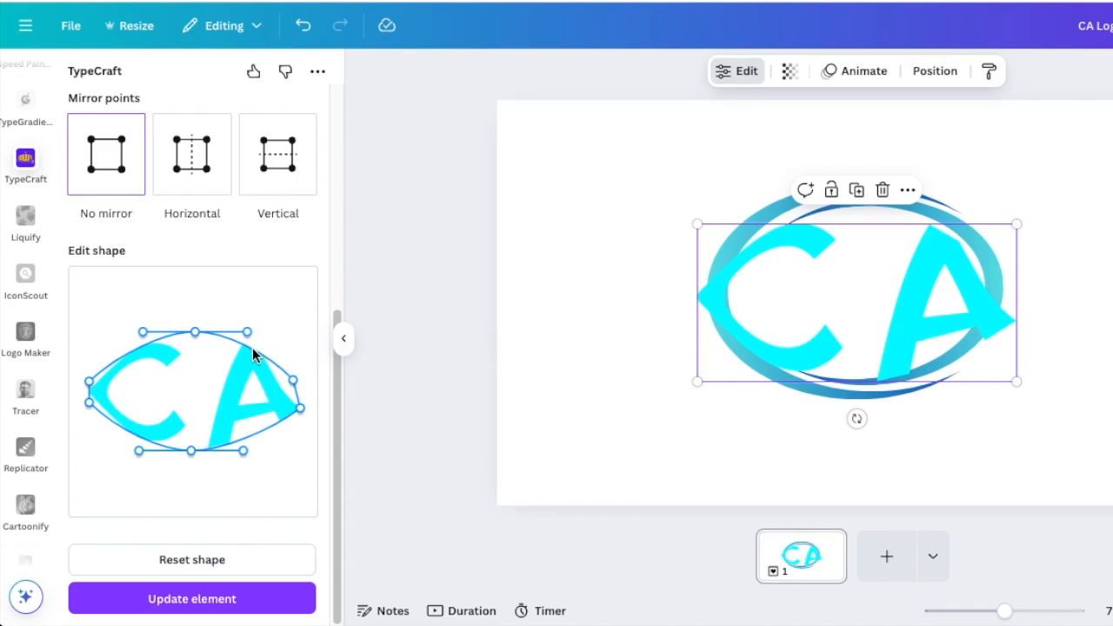
- Move the CA lettering partly out of the ring and copy the turquoise colour code #5DE0E6 from the right-hand crescent's gradient
scroll(261, 269, up, 3)
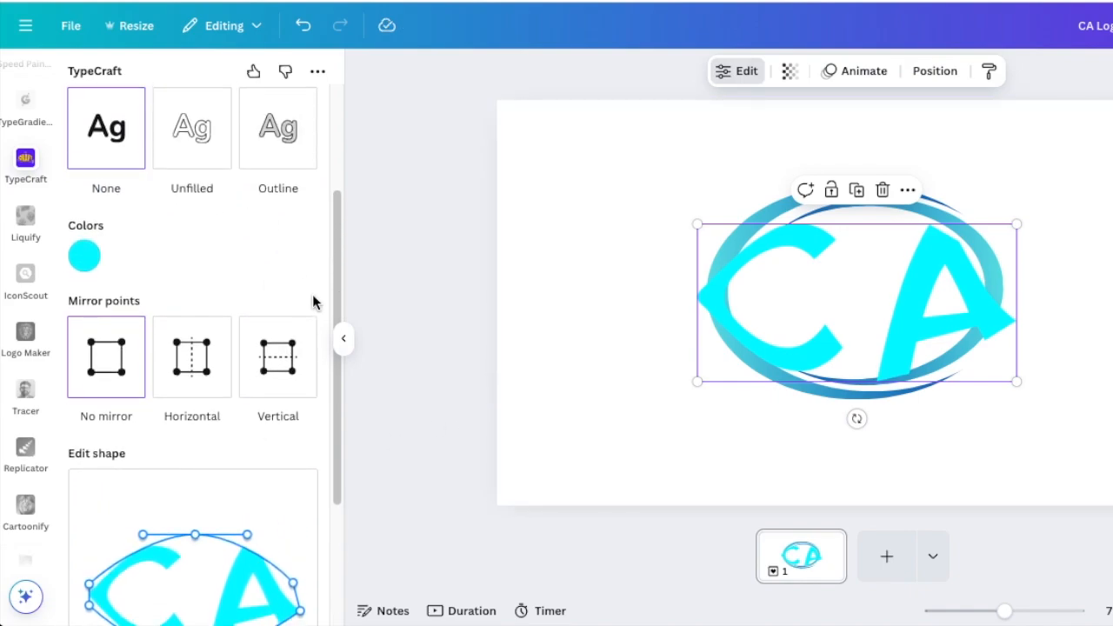
drag(787, 302, 701, 284)
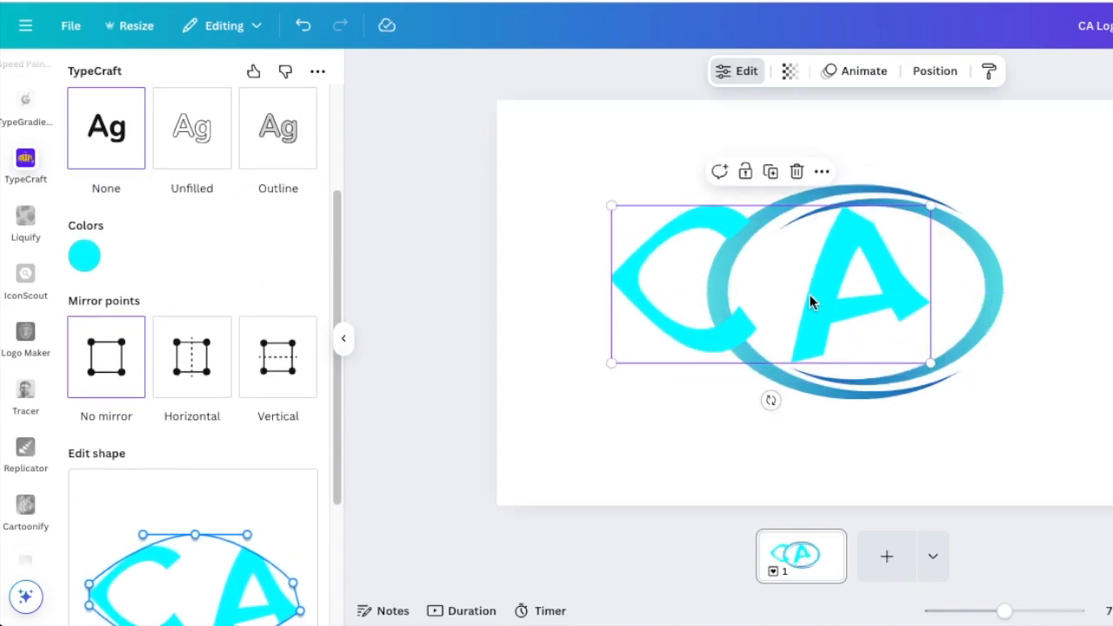
click(992, 297)
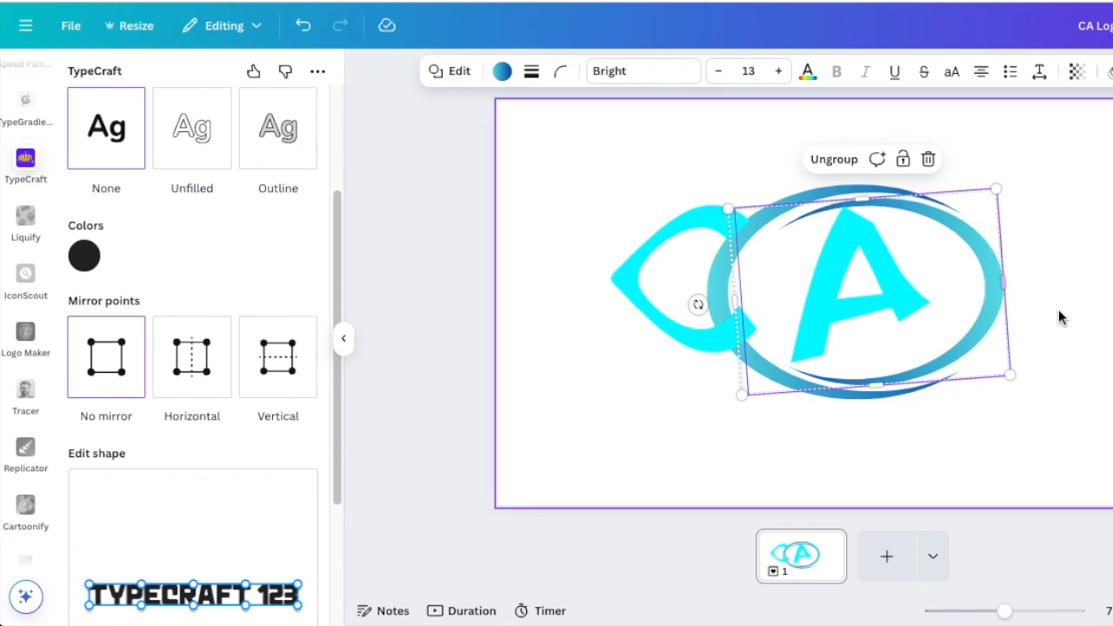
click(1021, 312)
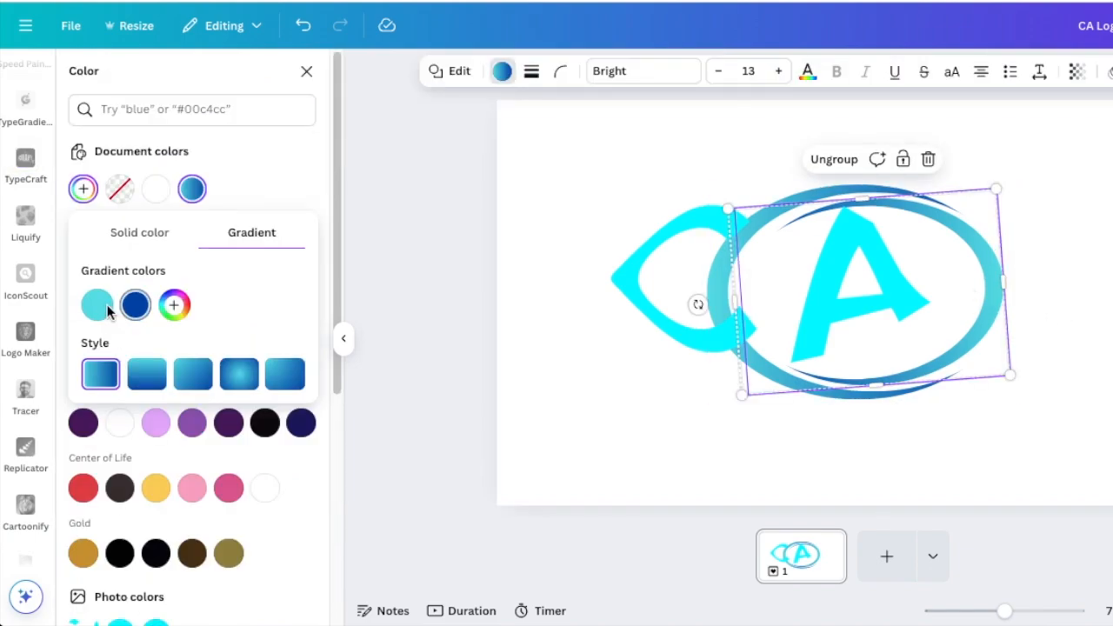
click(96, 304)
click(184, 502)
click(115, 504)
drag(173, 509, 107, 496)
key(ctrl+c)
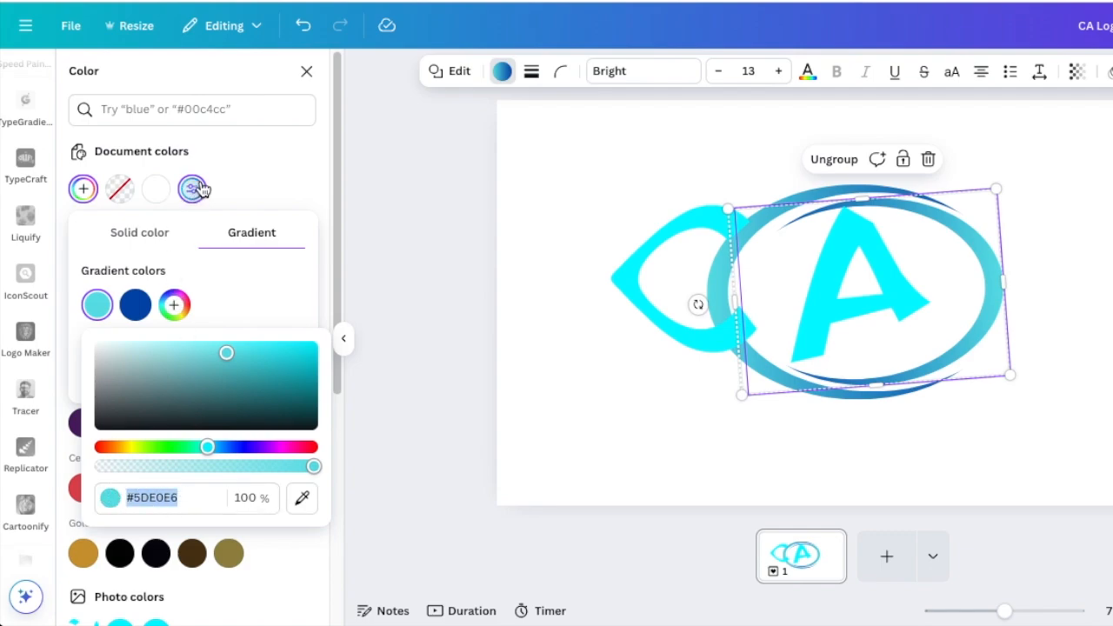
- Recolour the CA lettering with the copied turquoise #5DE0E6 and update the TypeCraft element
click(599, 262)
click(645, 281)
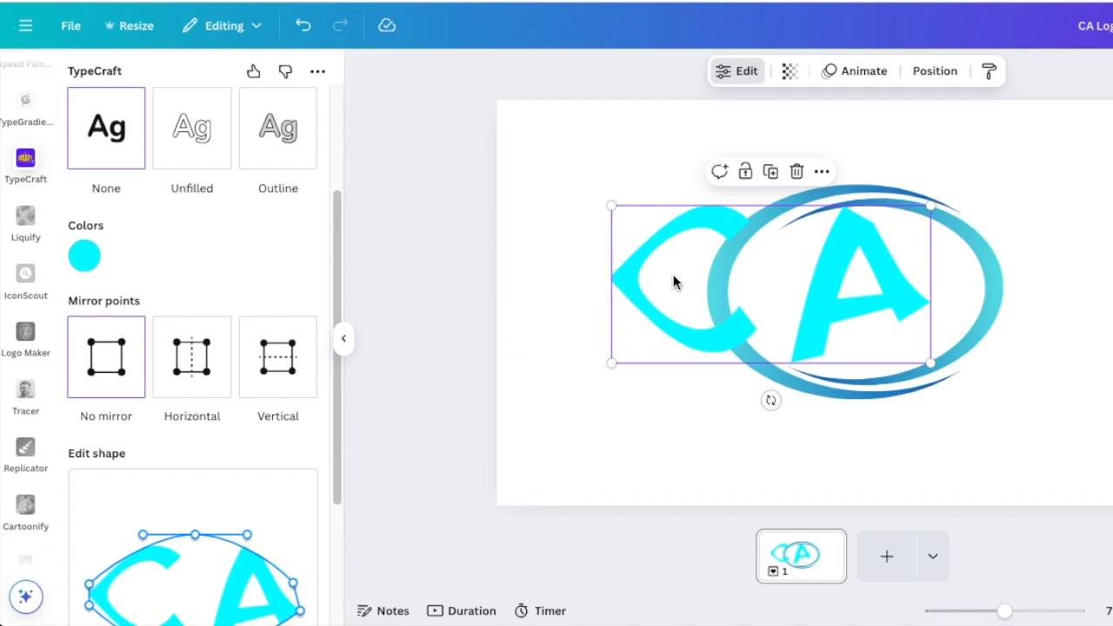
click(91, 257)
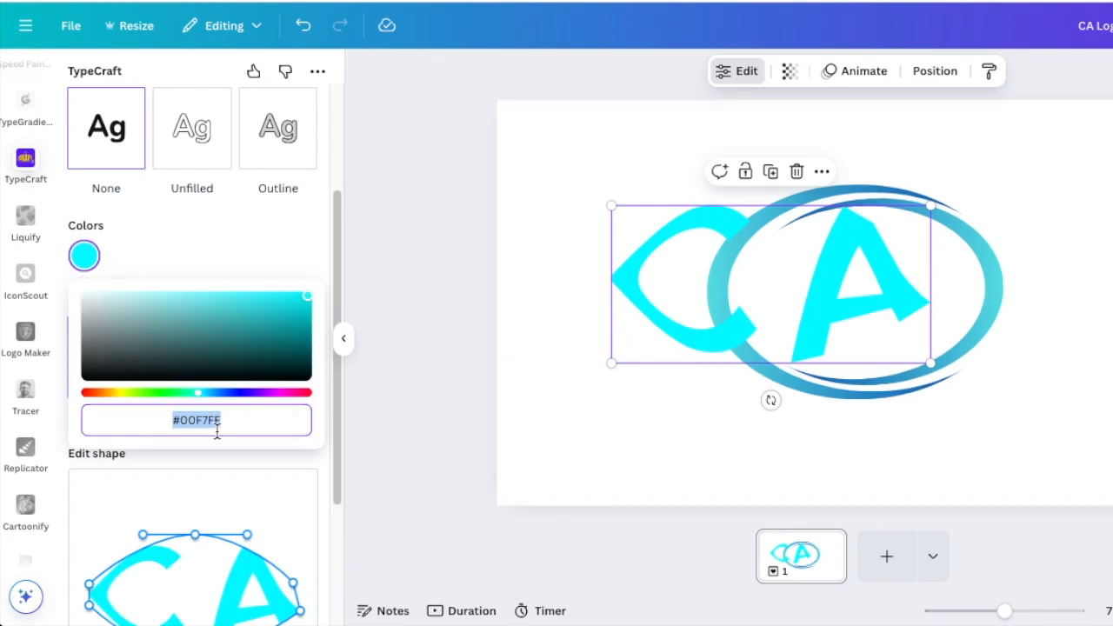
key(ctrl+v)
scroll(243, 491, down, 4)
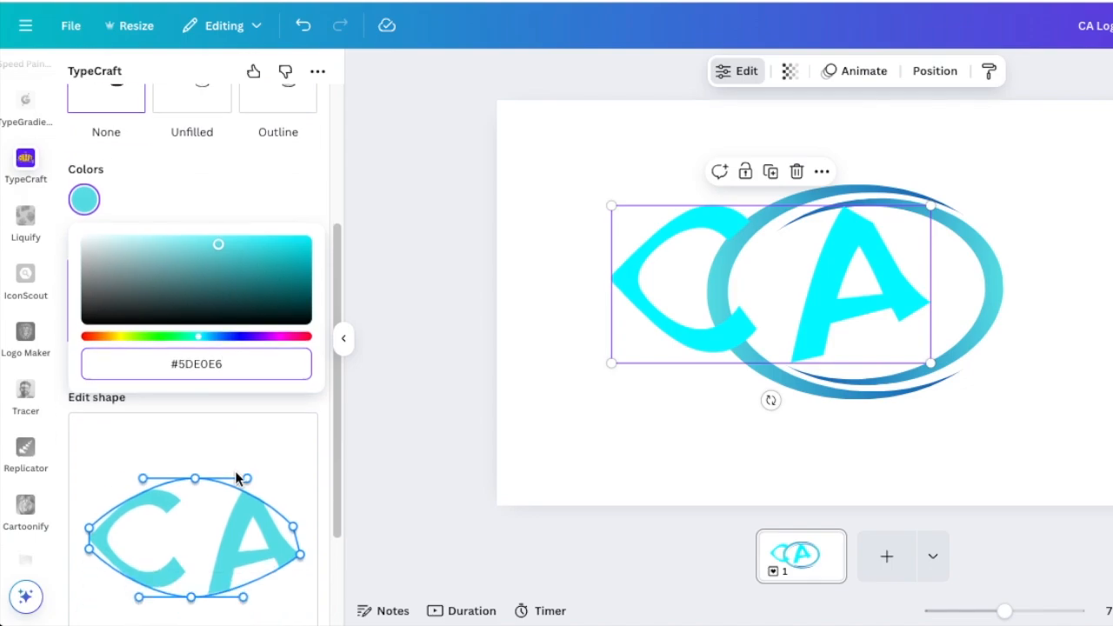
click(209, 598)
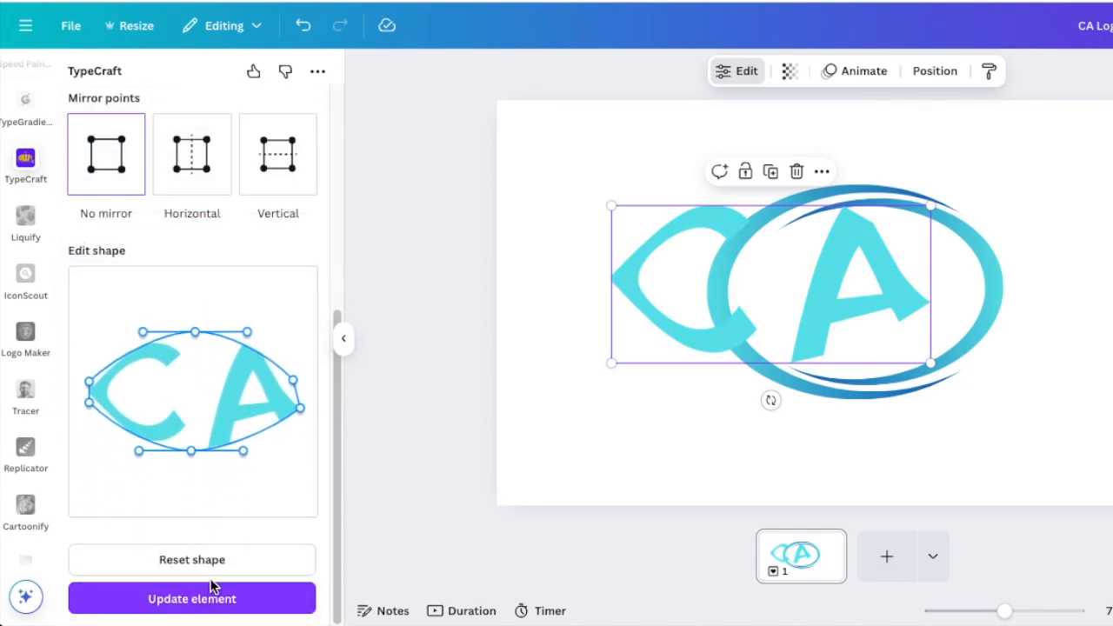
- Shrink the CA lettering and fit it inside the oval ring, with the C's pointed tip touching the left crescent
drag(649, 325, 727, 337)
drag(1010, 372, 979, 355)
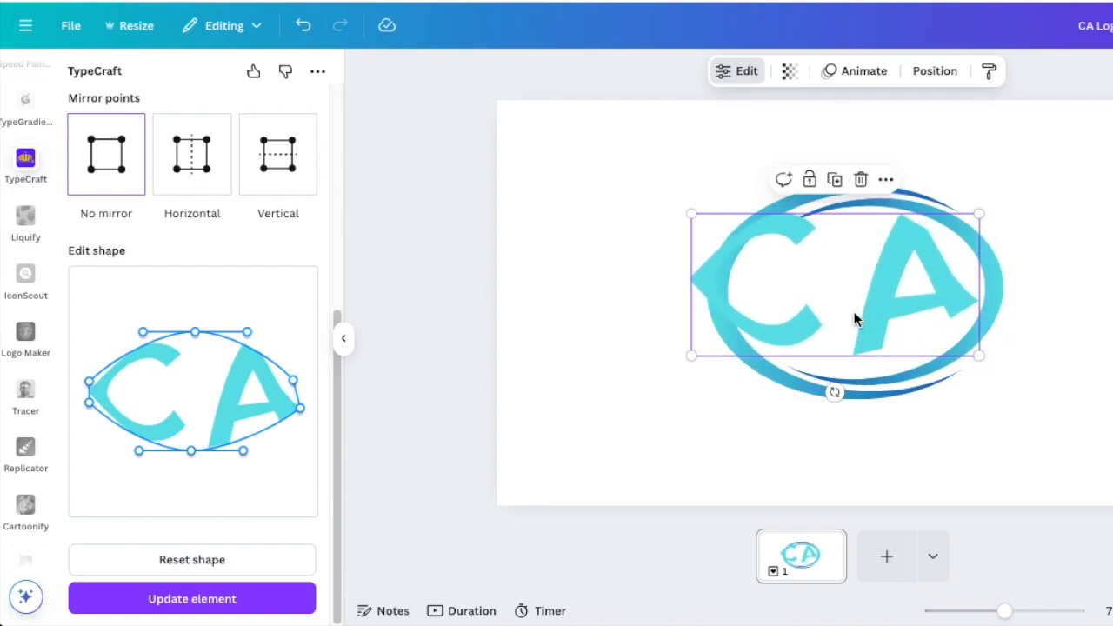
drag(855, 320, 766, 346)
drag(700, 361, 732, 355)
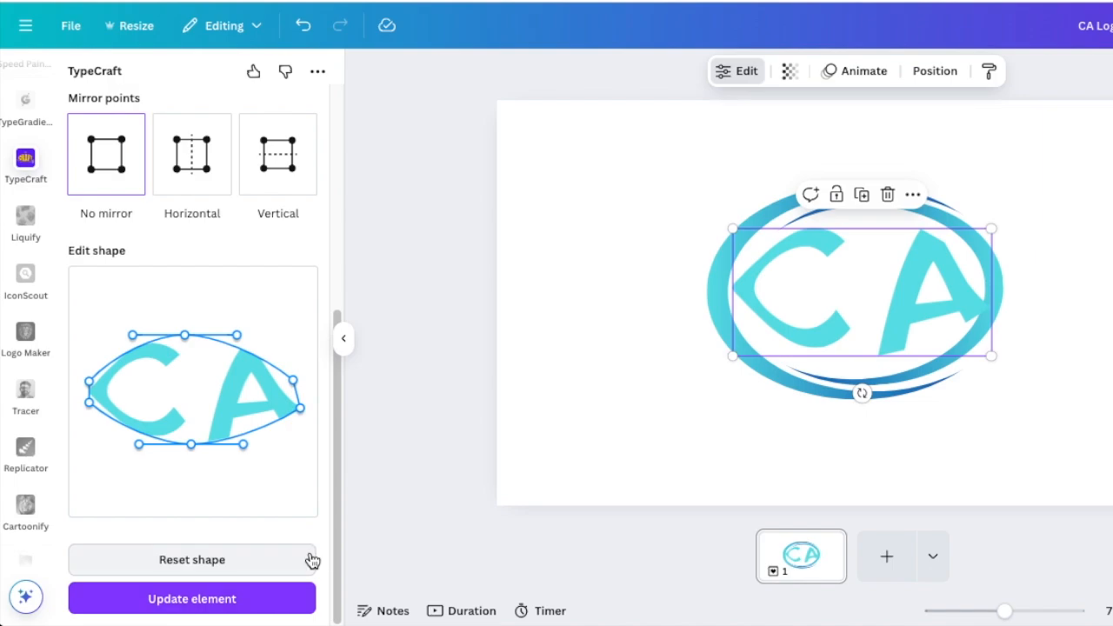
click(884, 439)
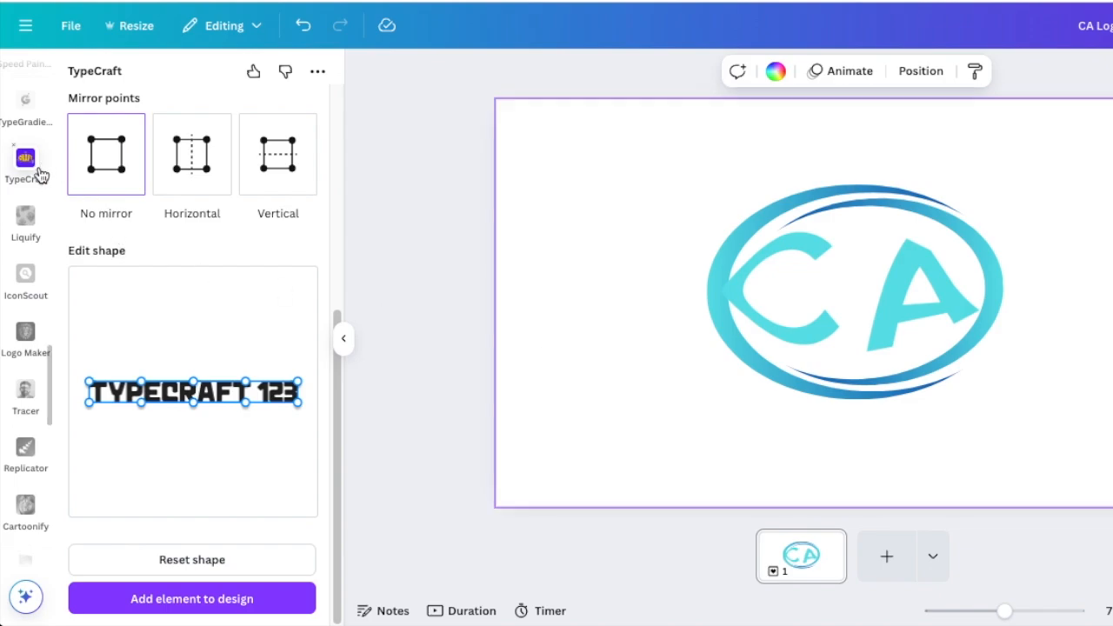
- Insert a triangle from the basic shapes and move it to the left side of the ring
scroll(34, 173, up, 5)
click(27, 144)
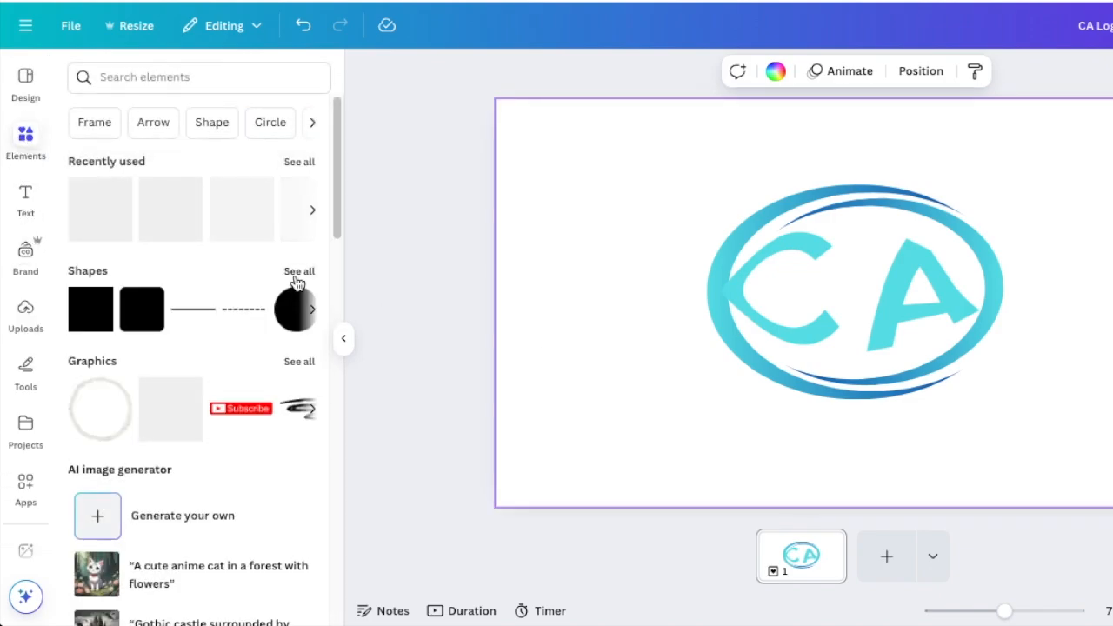
click(296, 273)
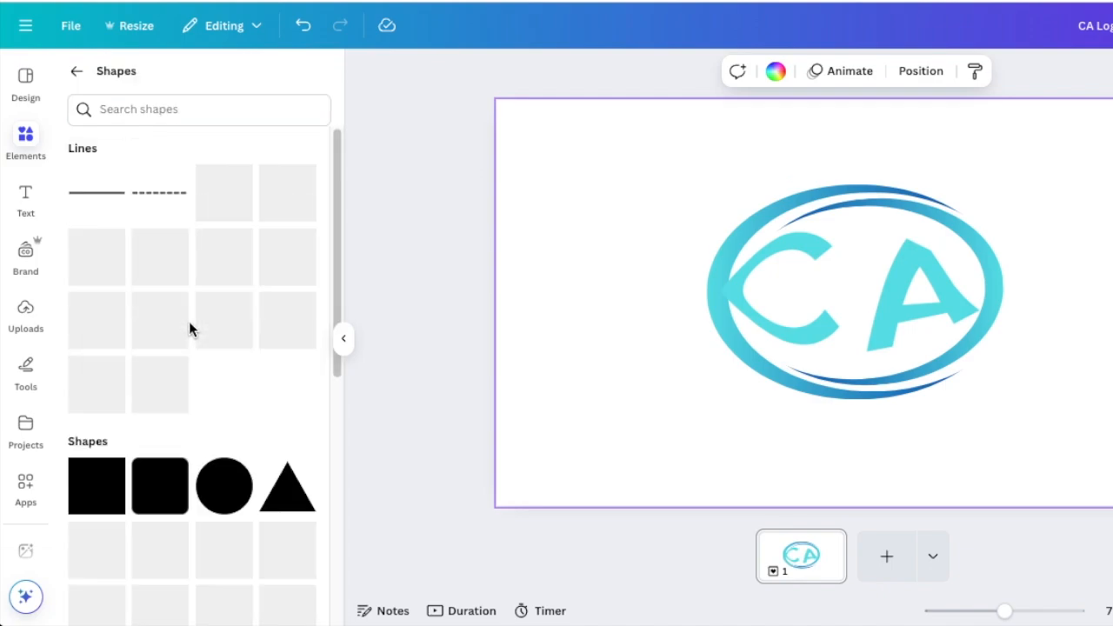
click(285, 492)
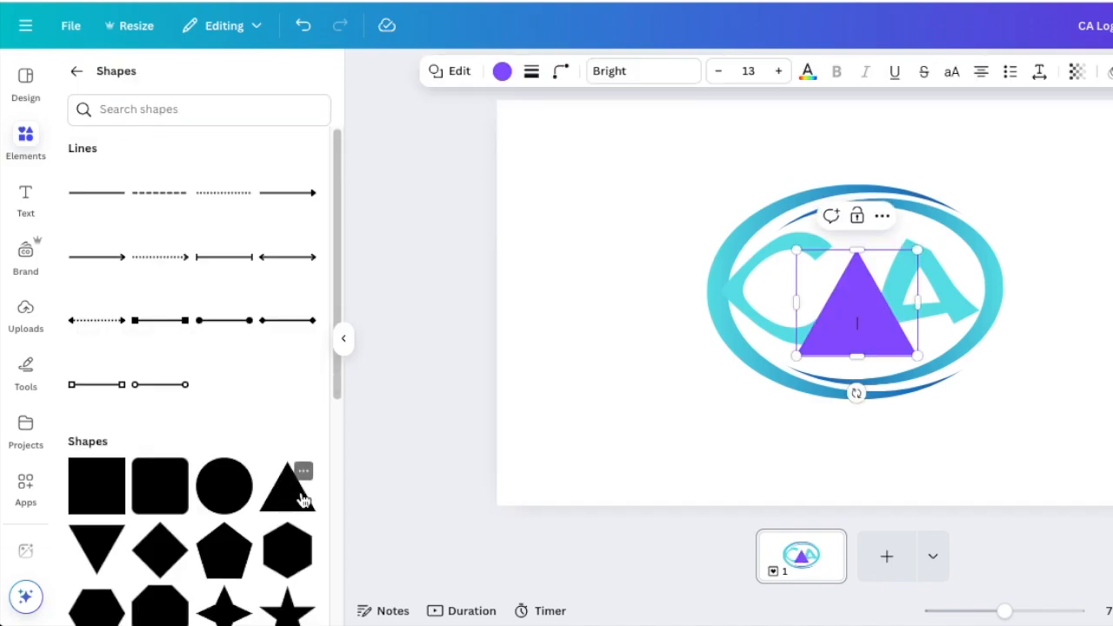
drag(859, 344, 711, 343)
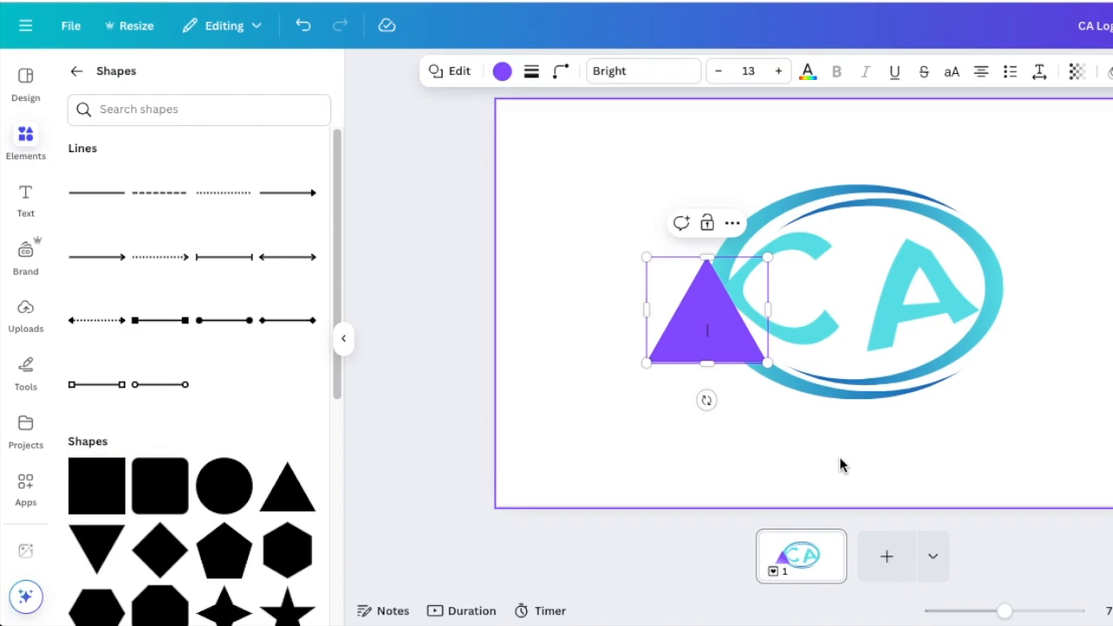
- Shrink the triangle, rotate it to point left, and place it over the C's pointed tip
drag(1004, 611, 1041, 616)
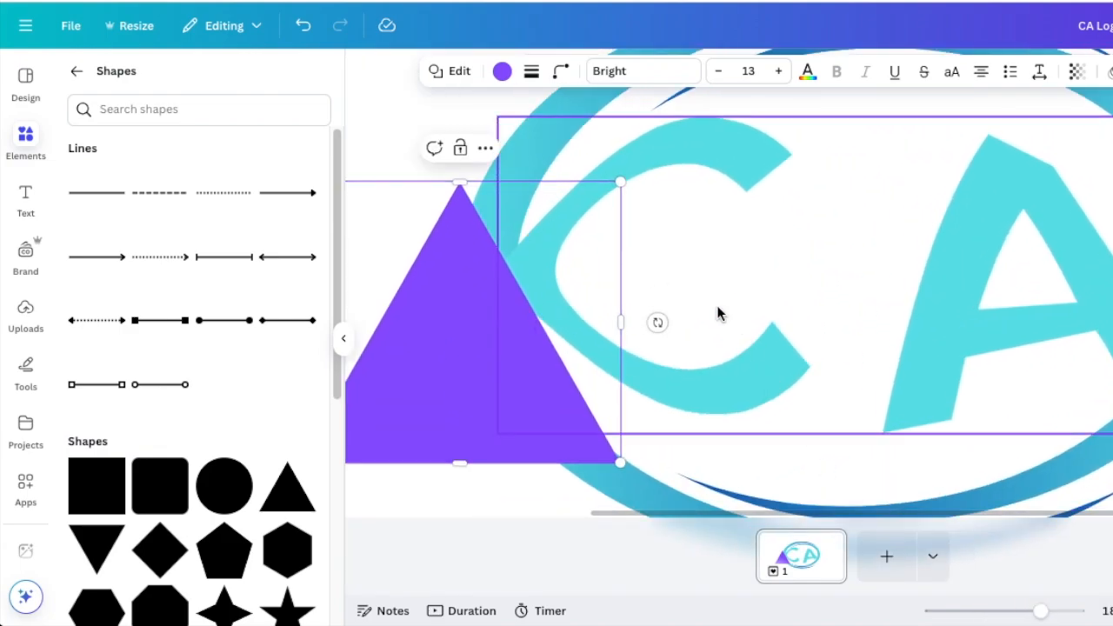
drag(609, 197, 454, 334)
double_click(415, 391)
click(430, 490)
drag(390, 411, 487, 340)
drag(393, 377, 582, 264)
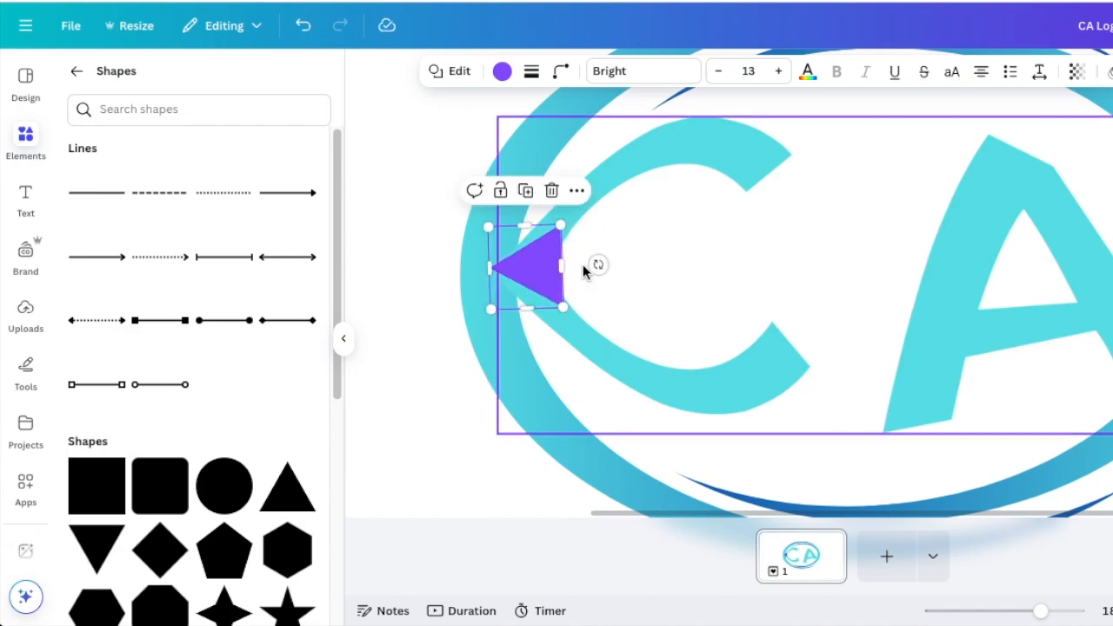
- Set the triangle's corner rounding to 11, then enlarge it slightly and shift it onto the left crescent
click(561, 77)
mouse_move(479, 137)
mouse_down()
mouse_move(512, 136)
mouse_move(491, 136)
mouse_up()
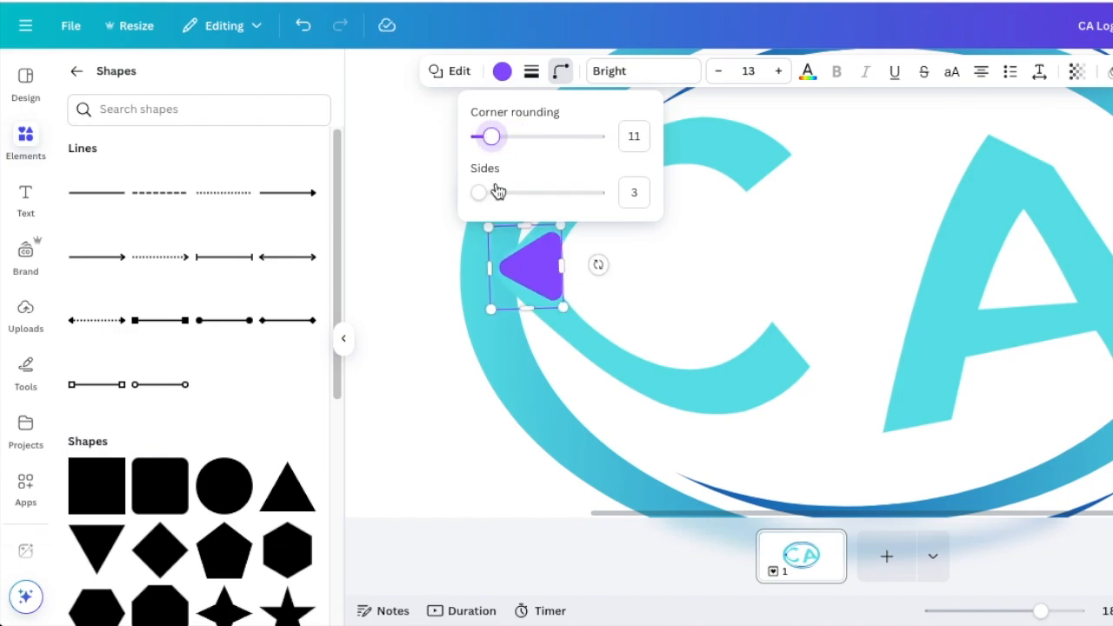
drag(488, 307, 465, 319)
drag(517, 281, 506, 268)
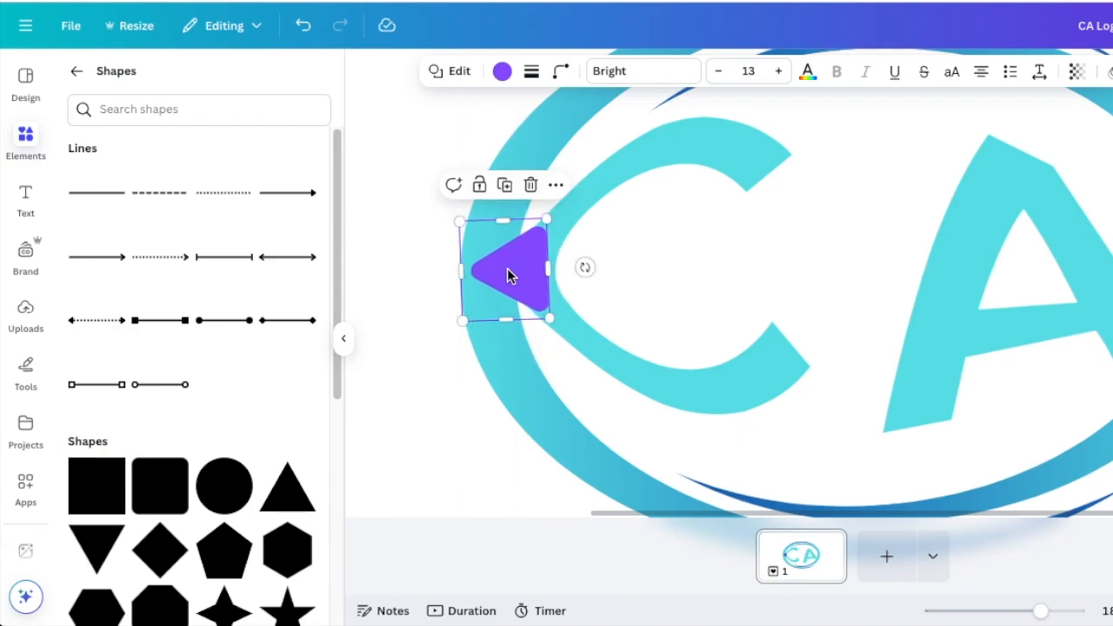
- Colour the triangle white and send it backward behind the CA lettering
click(503, 73)
click(228, 188)
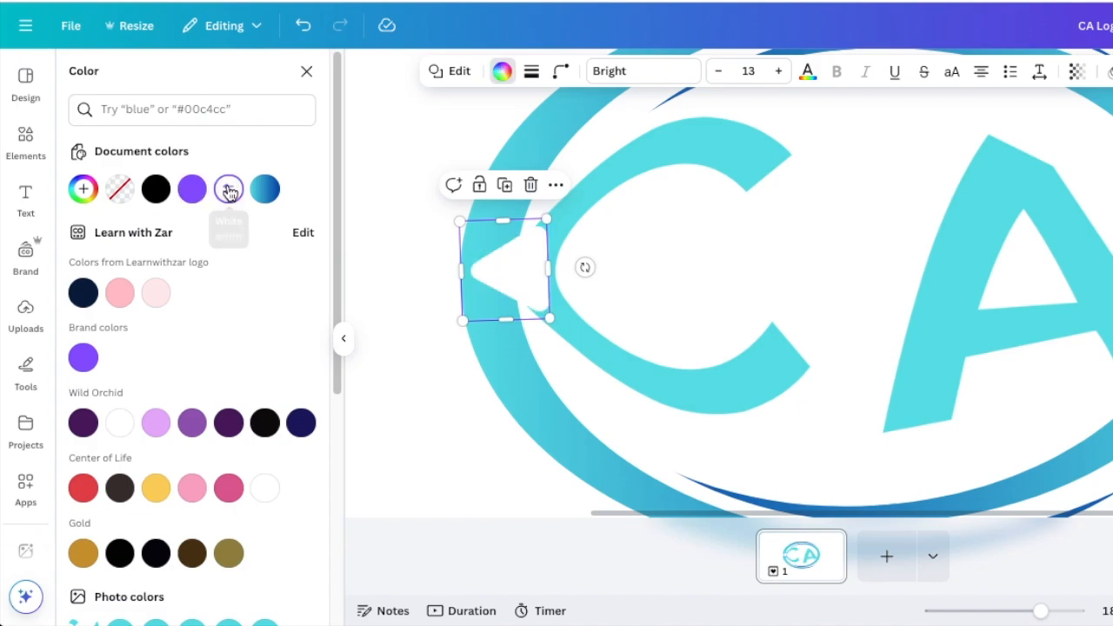
click(556, 186)
click(494, 372)
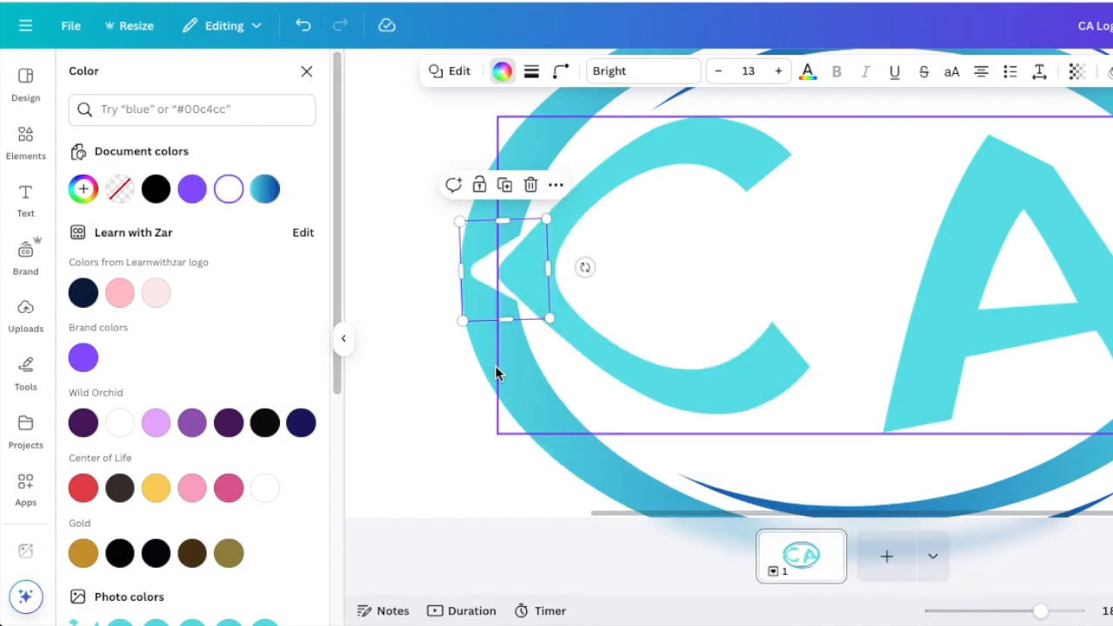
- Nudge the white triangle slightly towards the C's tip and extend it a little upward and downward
click(414, 315)
click(479, 272)
drag(479, 272, 485, 272)
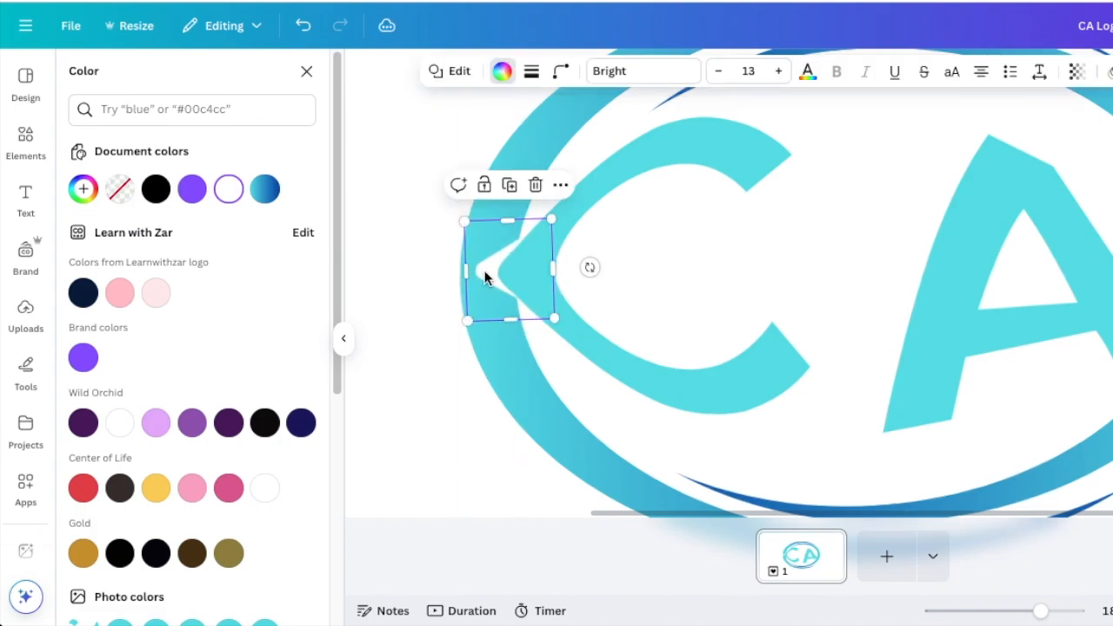
drag(512, 318, 513, 330)
drag(548, 220, 544, 205)
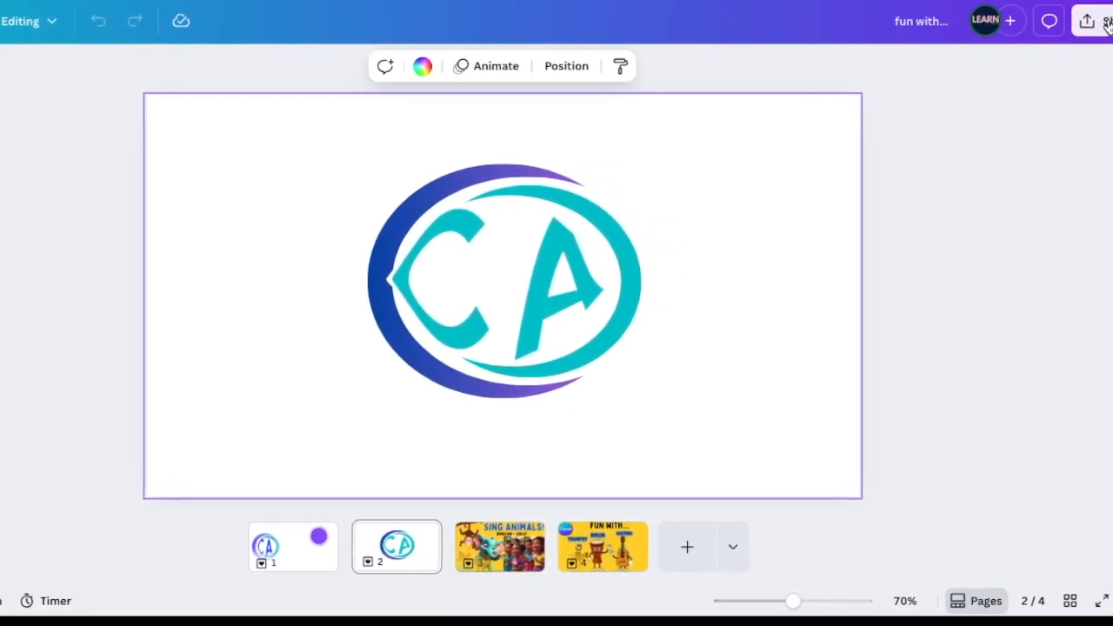
- Download only the current page (Page 2) of the logo design as a PNG
click(1108, 25)
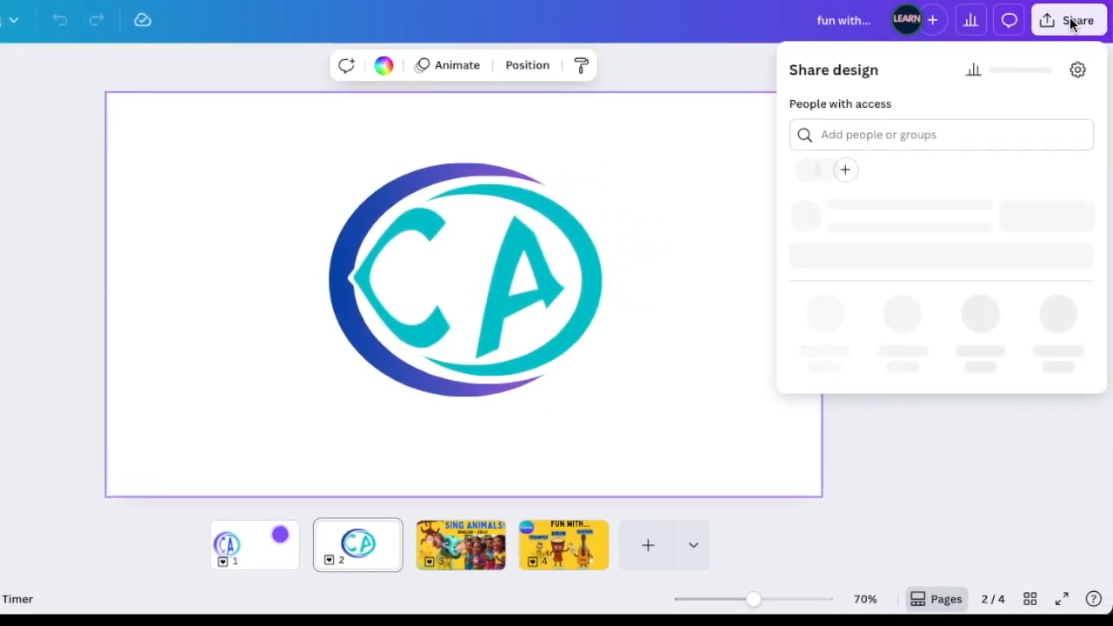
click(1072, 23)
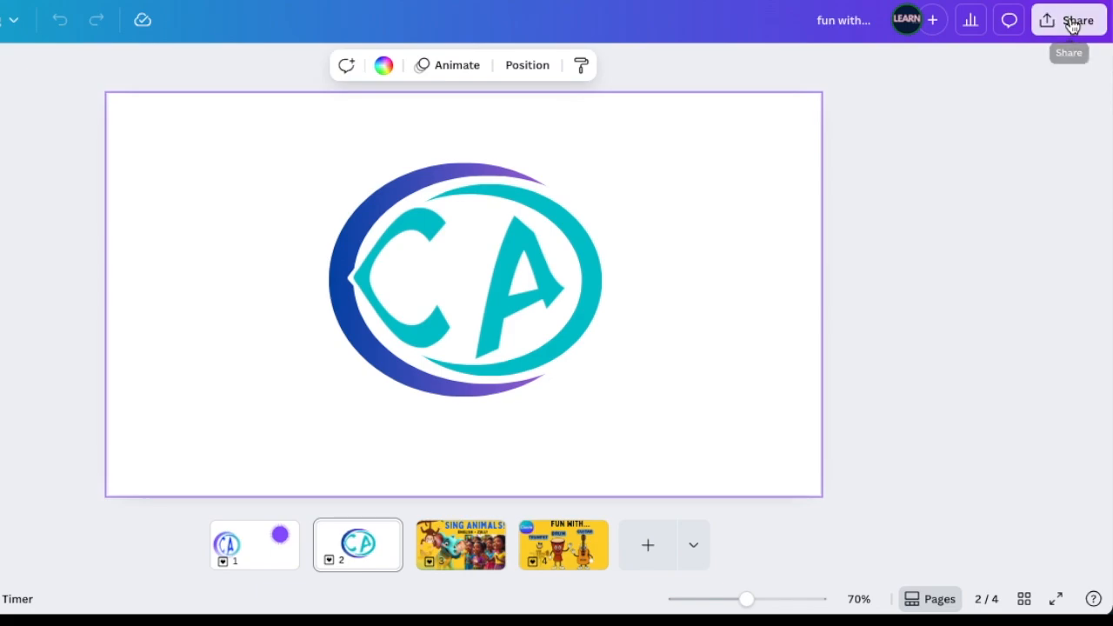
click(1072, 24)
click(827, 360)
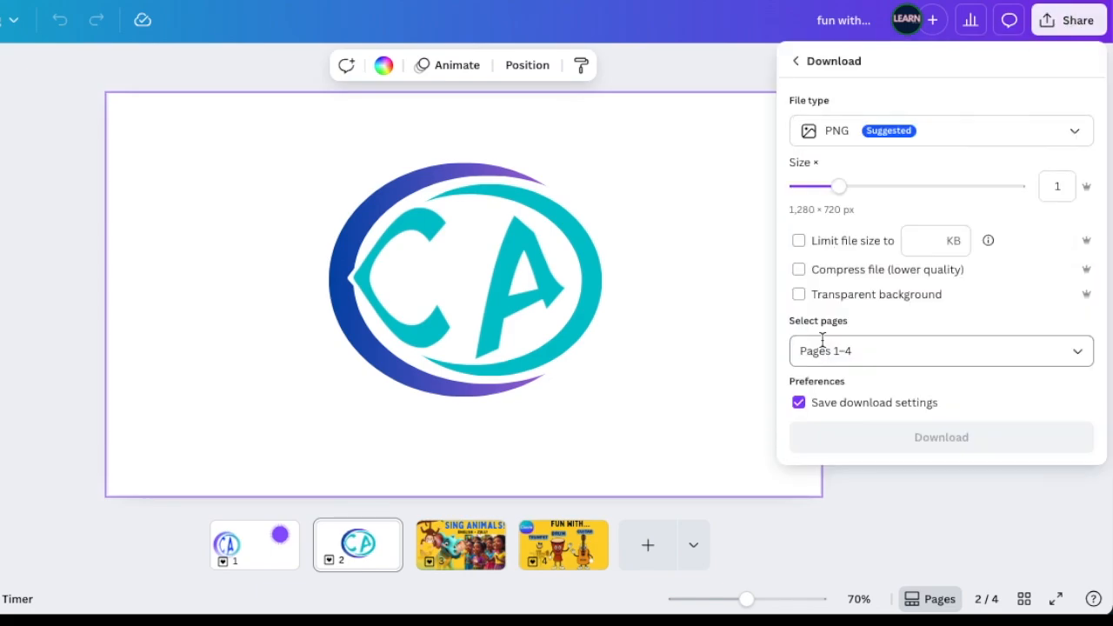
click(1061, 369)
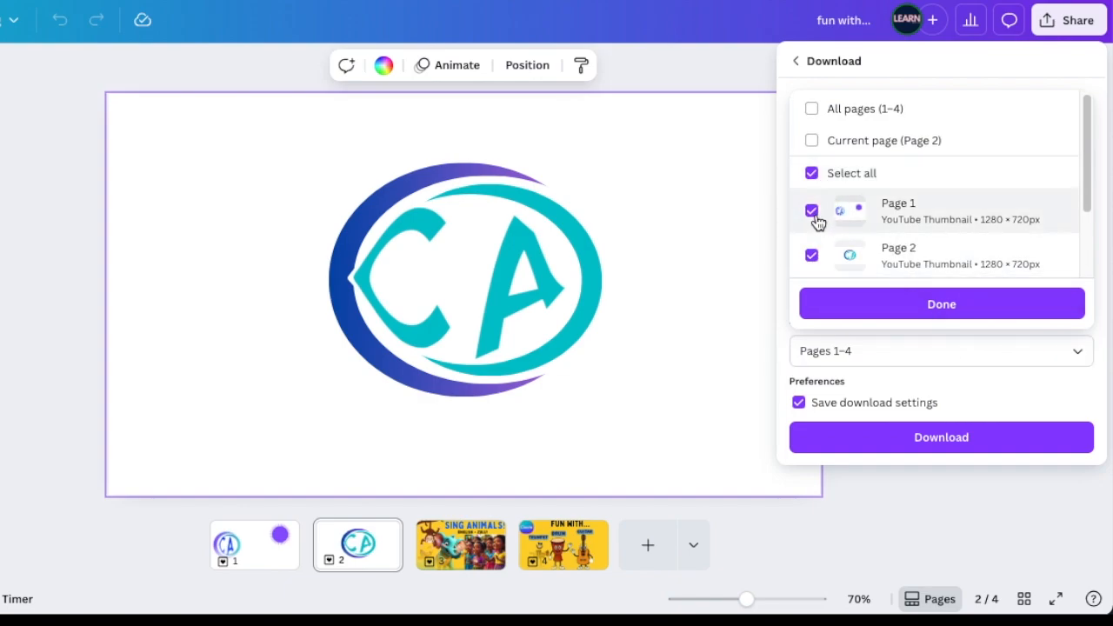
click(820, 141)
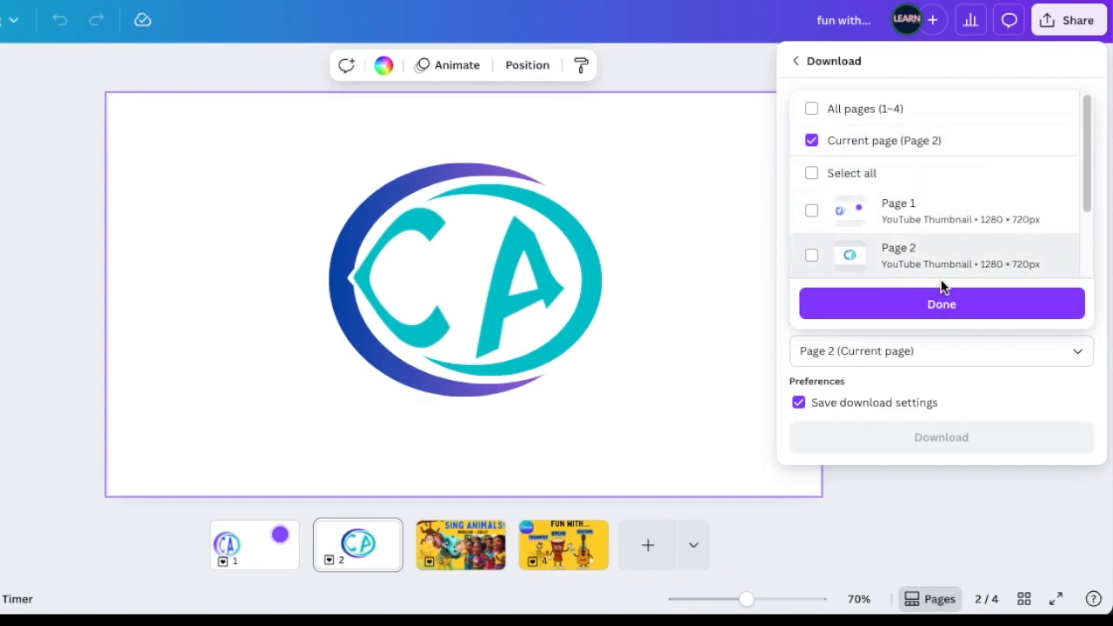
click(879, 311)
click(988, 439)
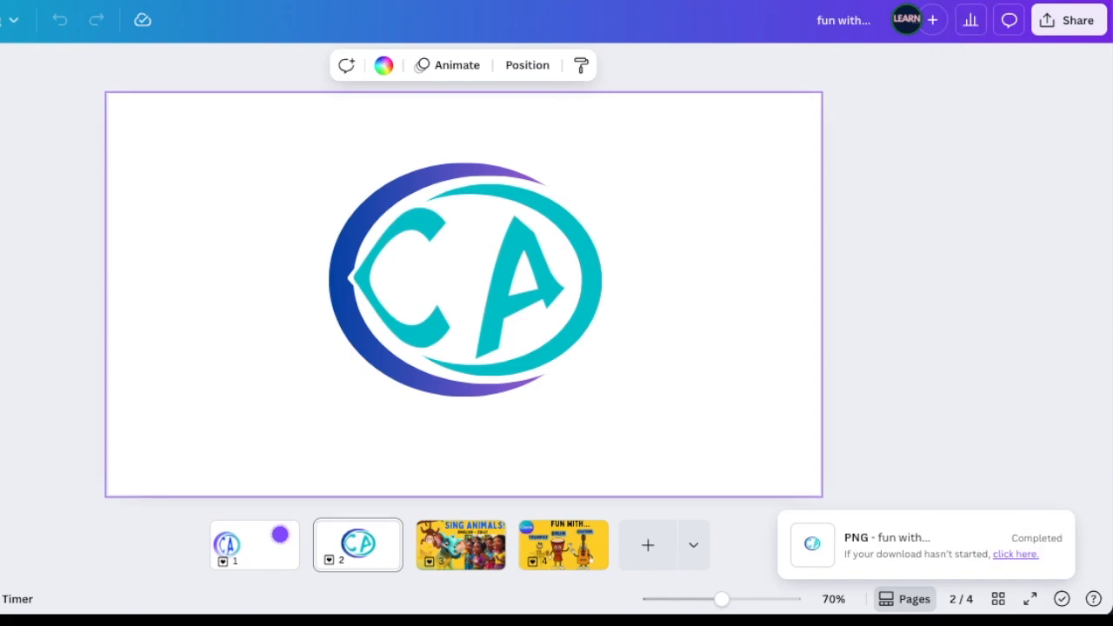
- Open remove.bg/upload in a new browser tab and upload the downloaded logo PNG for background removal
key(super+t)
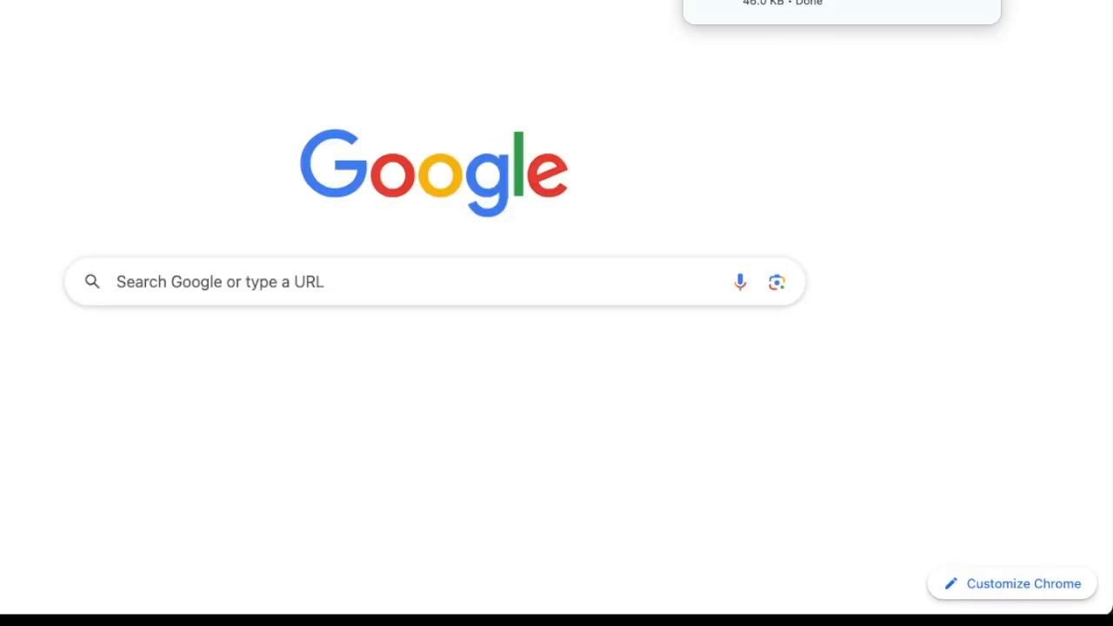
text(re)
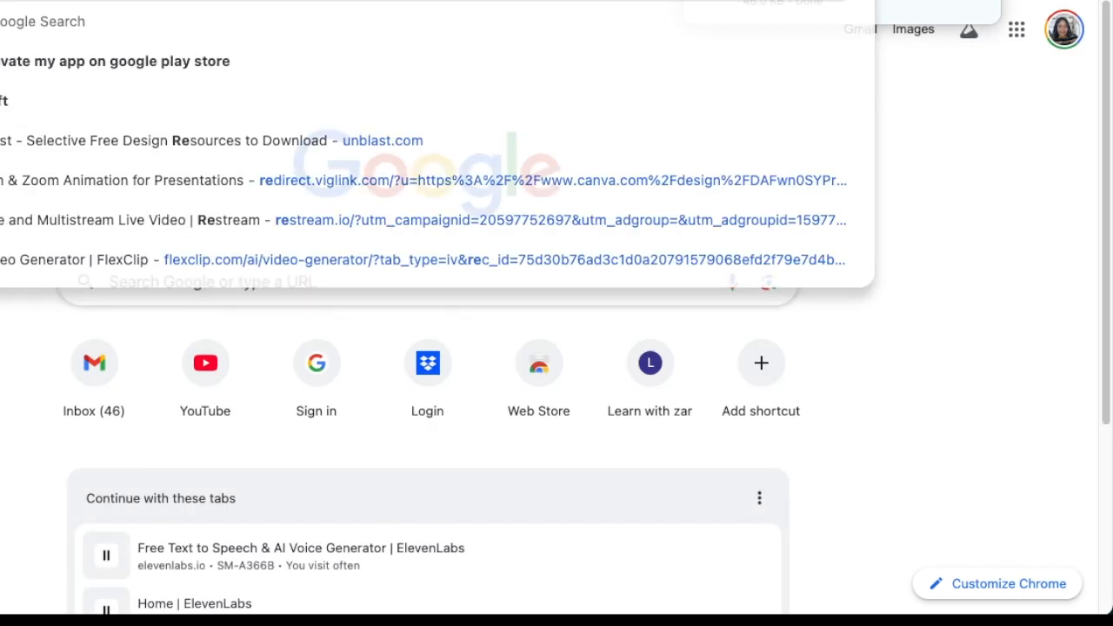
key(Return)
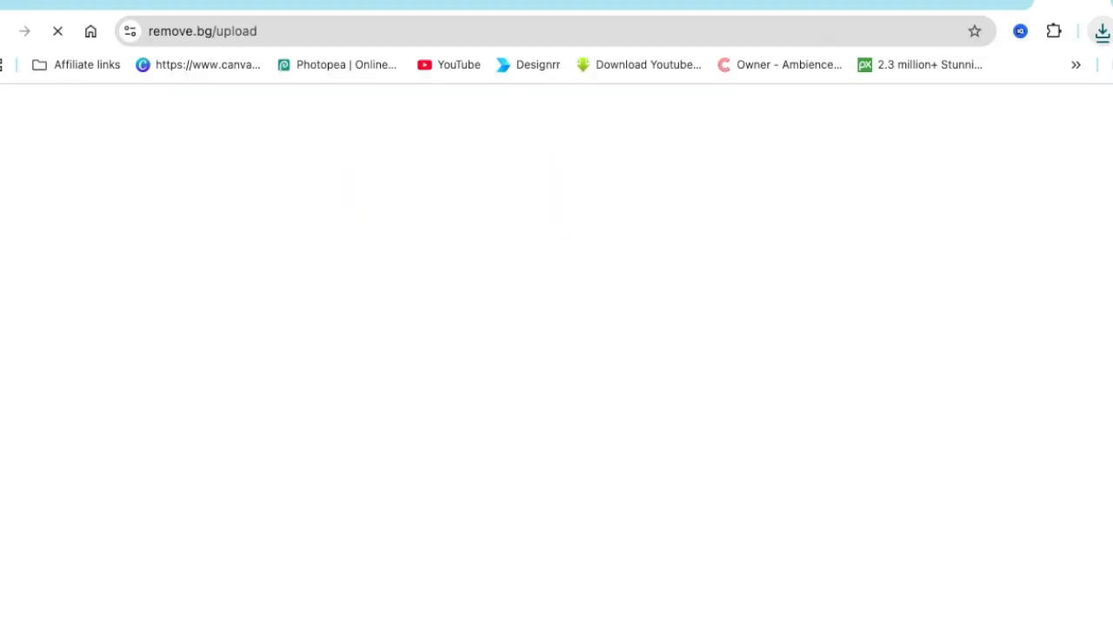
click(1103, 35)
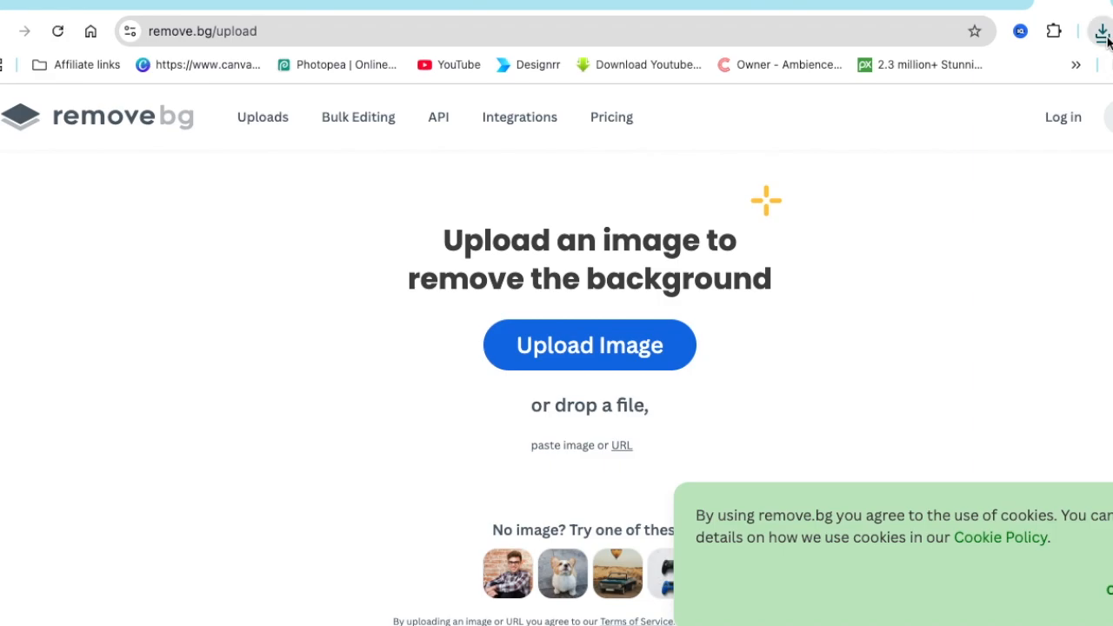
drag(888, 154, 664, 258)
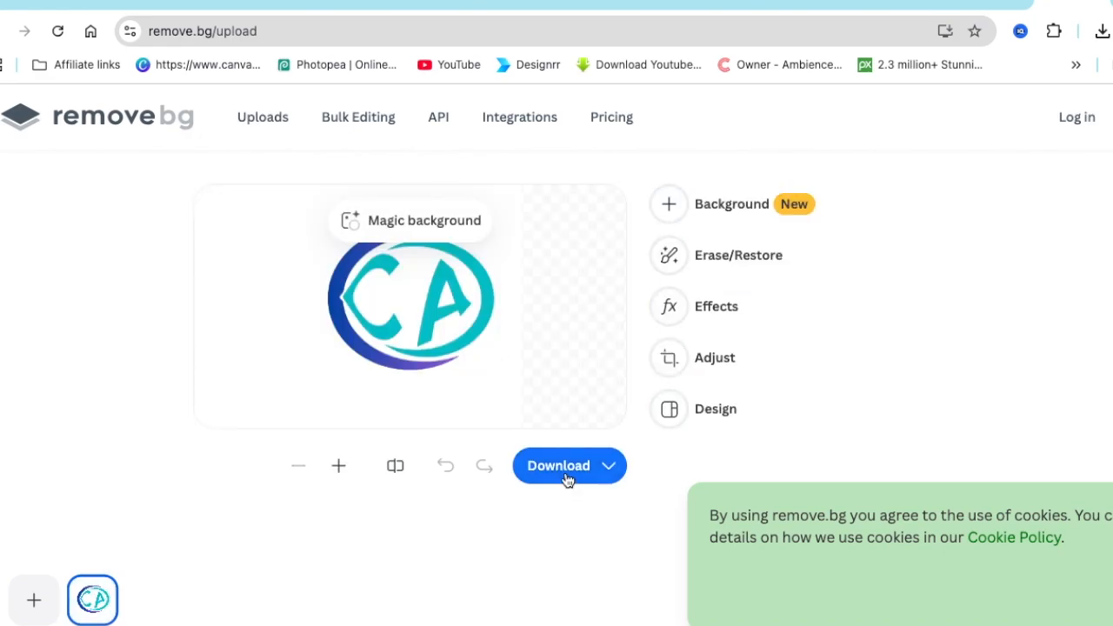
- Download the background-removed logo in the free 666 x 375 preview size
click(566, 478)
click(562, 385)
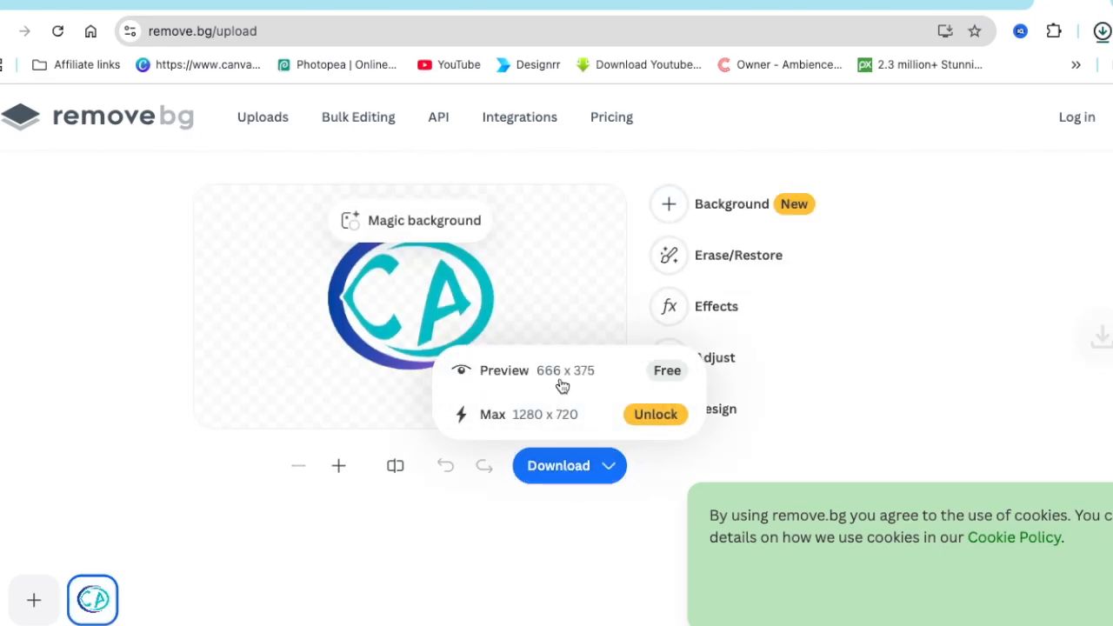
- Open Photopea in a new browser tab and browse its template library for a paper logo mockup
right_click(1089, 9)
click(1088, 10)
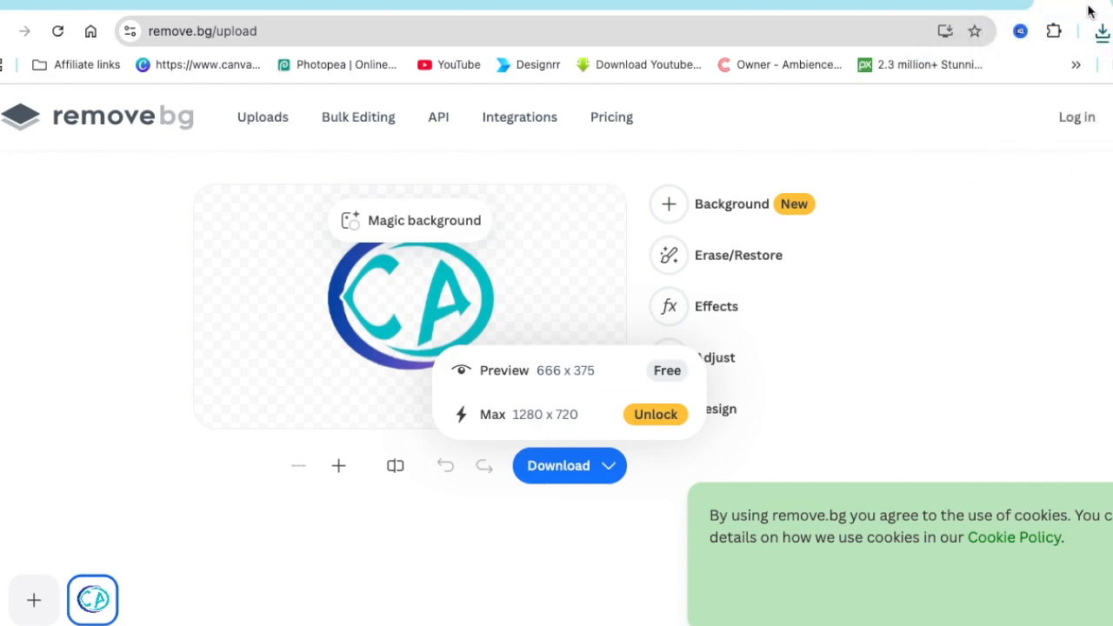
key(ctrl+t)
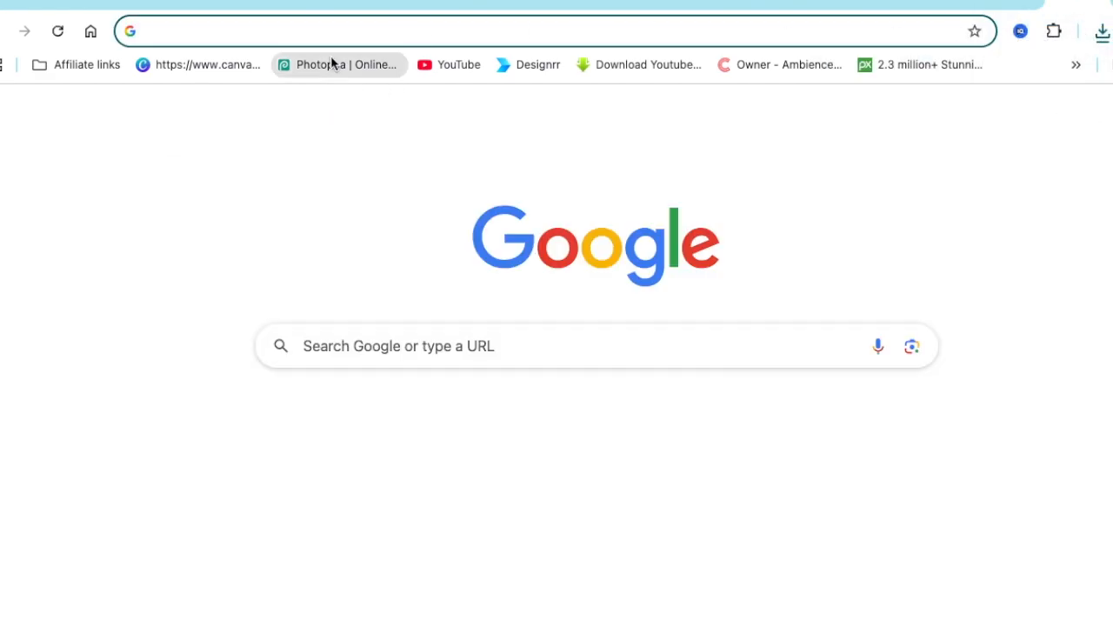
click(331, 63)
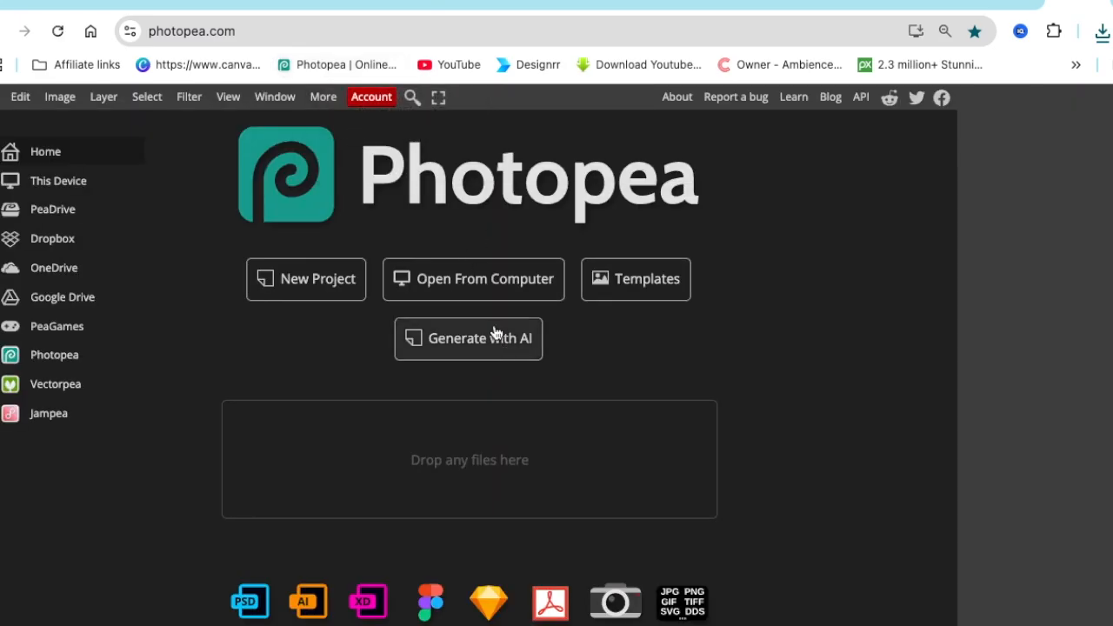
click(639, 288)
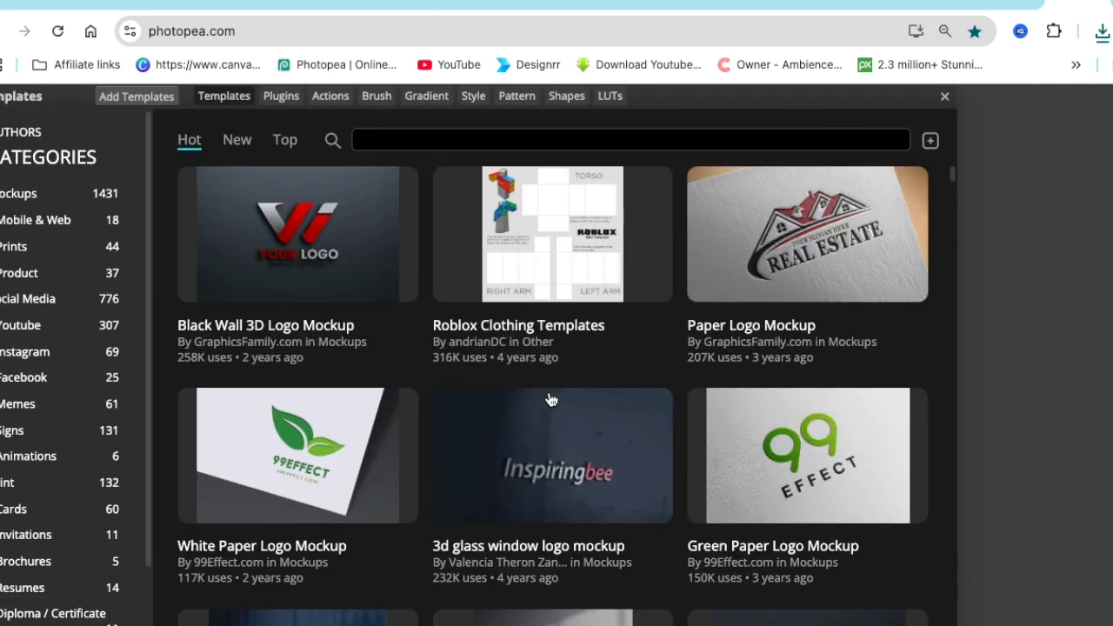
scroll(550, 399, down, 1)
scroll(550, 399, down, 3)
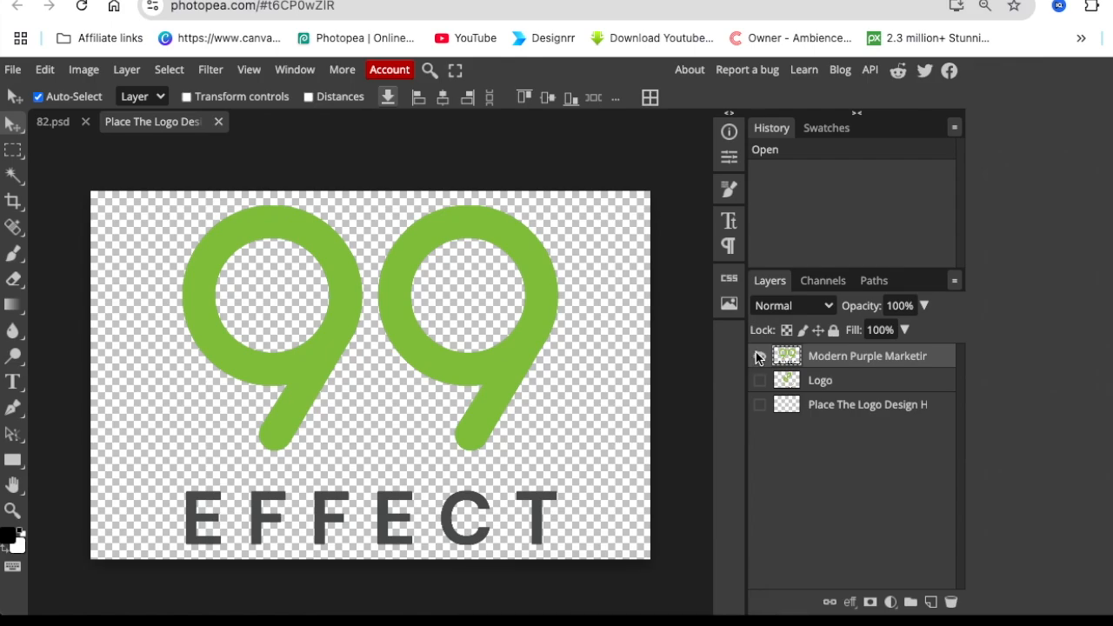
- Hide the 99 EFFECT placeholder layer and place the background-removed CA logo from the Downloads folder in the smart object
click(759, 357)
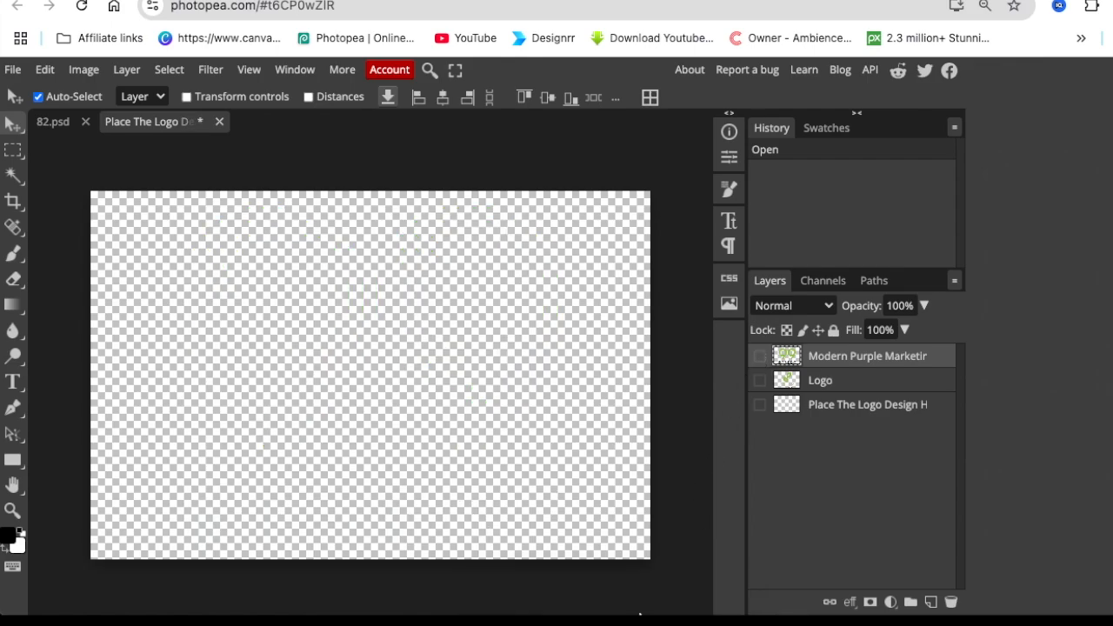
mouse_move(537, 609)
click(480, 594)
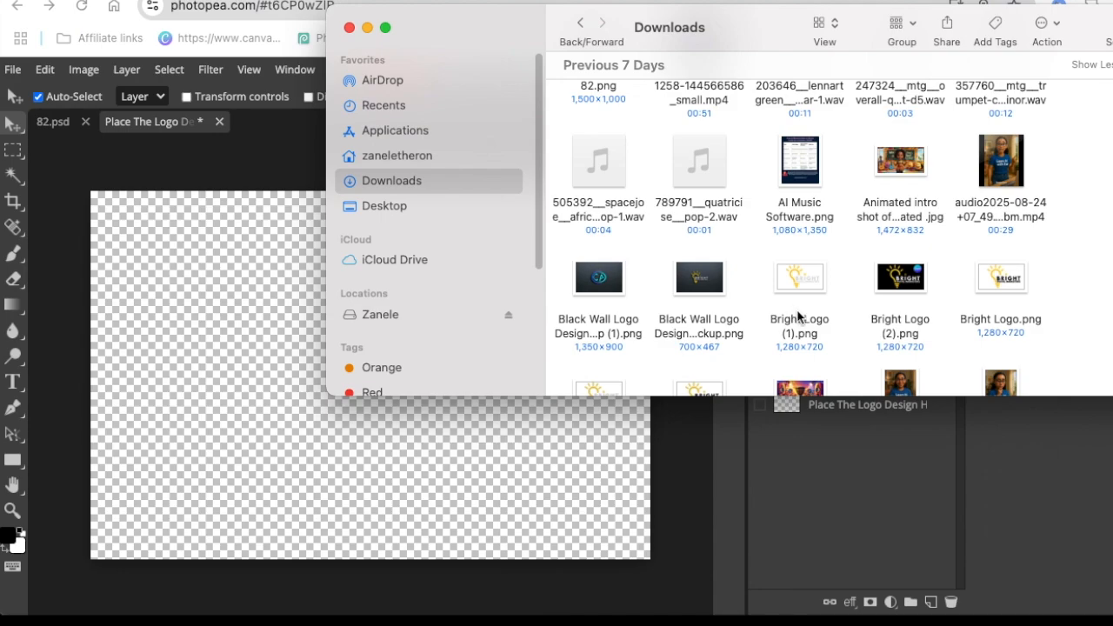
scroll(804, 289, down, 3)
scroll(804, 289, up, 6)
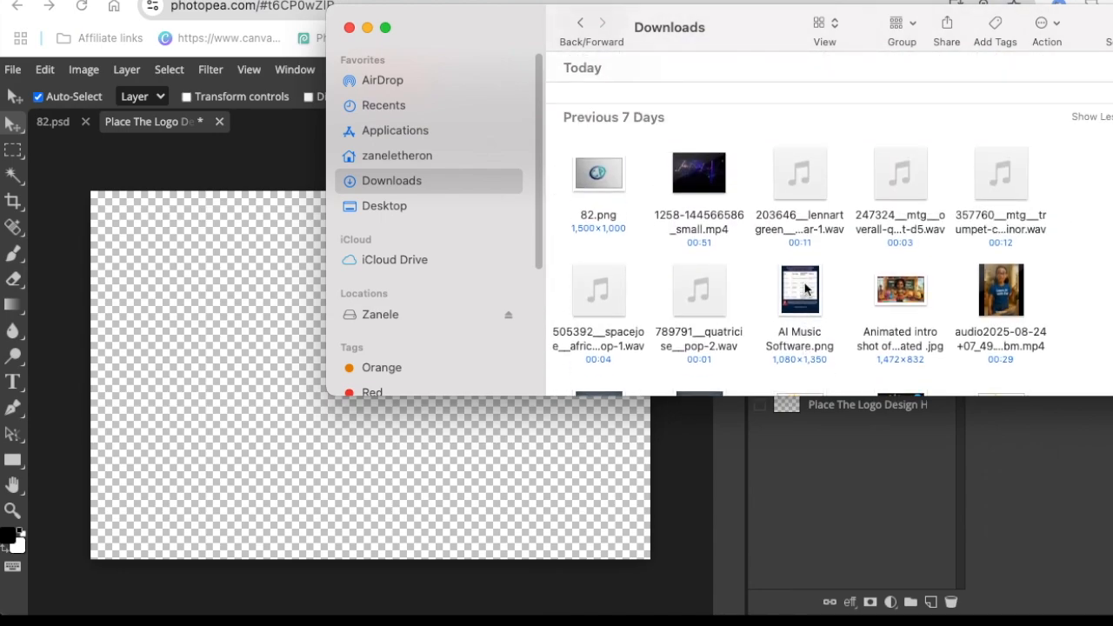
scroll(804, 289, down, 10)
click(804, 278)
scroll(804, 278, down, 2)
drag(798, 248, 277, 398)
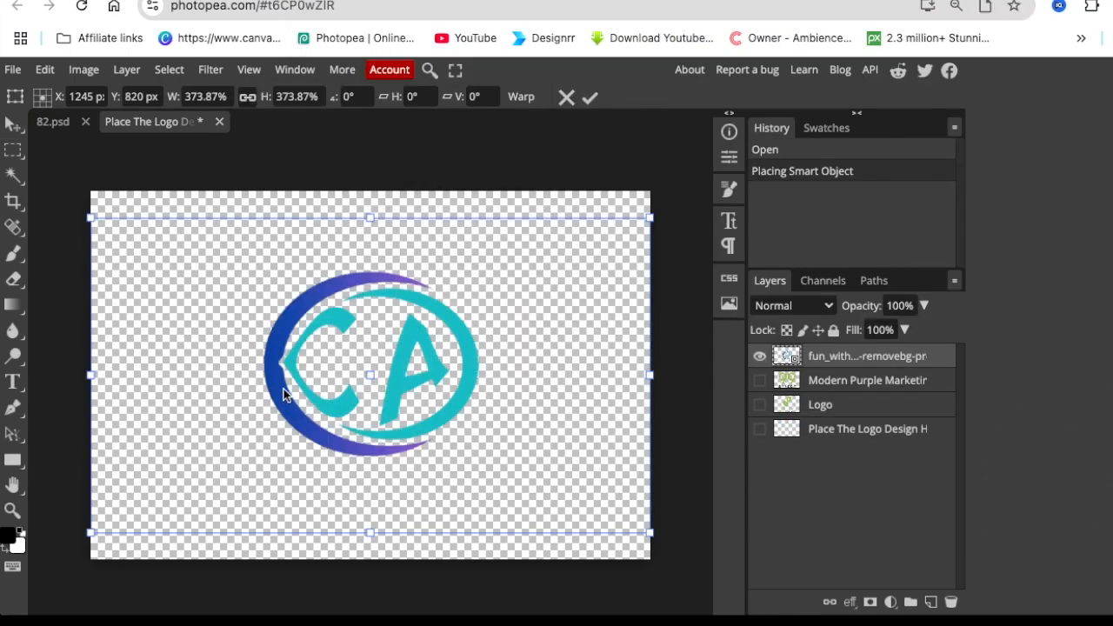
- Reposition and enlarge the placed CA logo to about 653% so it nearly fills the canvas height, and save the smart object
drag(146, 282, 106, 231)
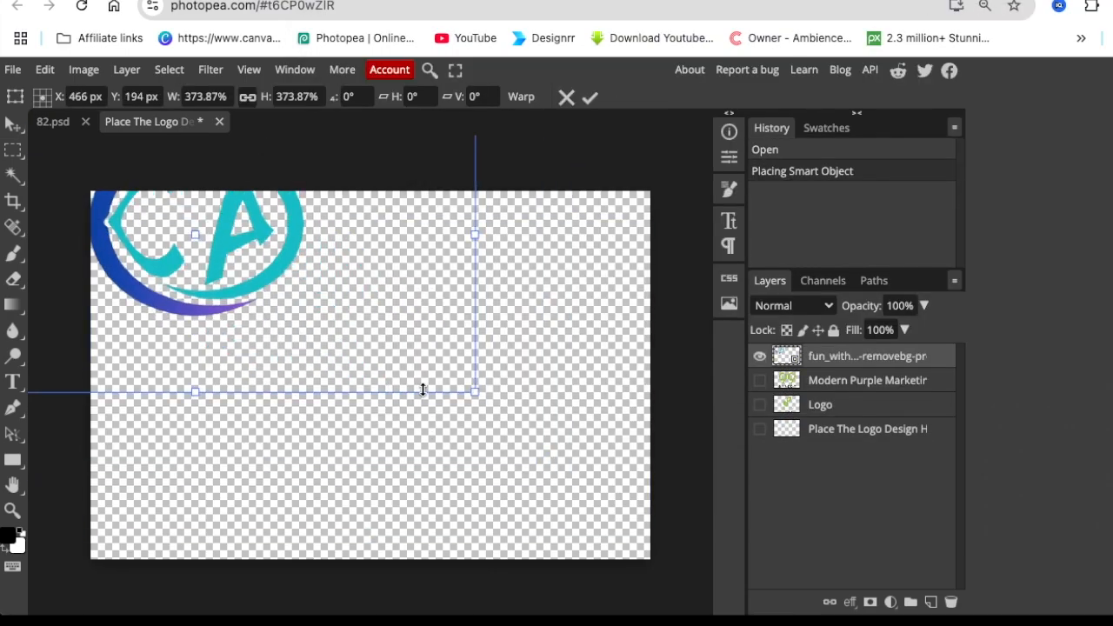
drag(475, 392, 522, 350)
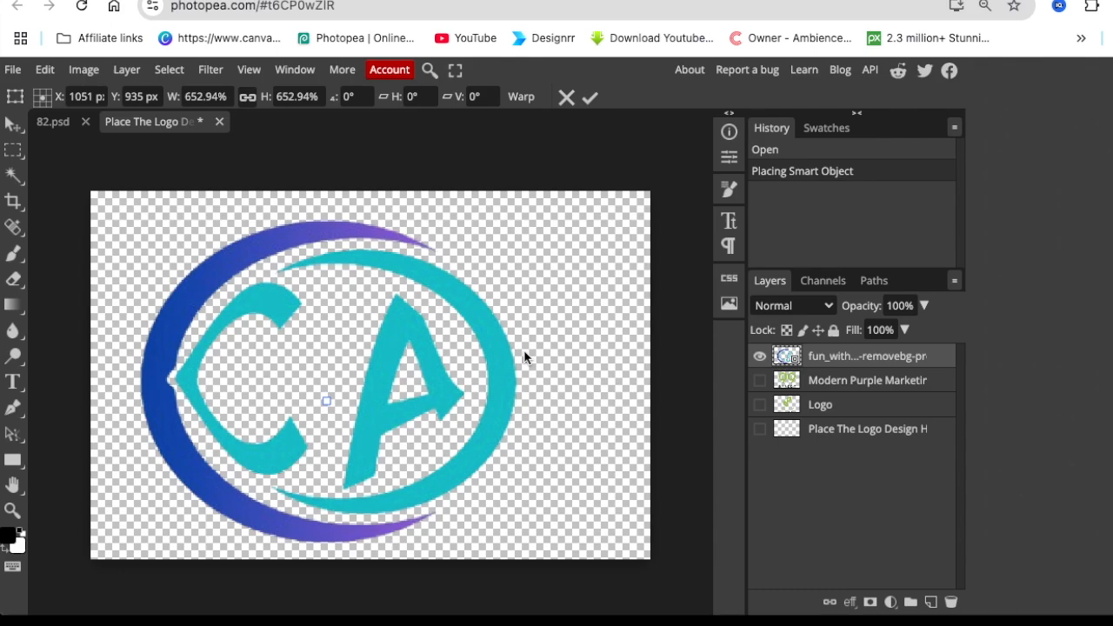
key(Return)
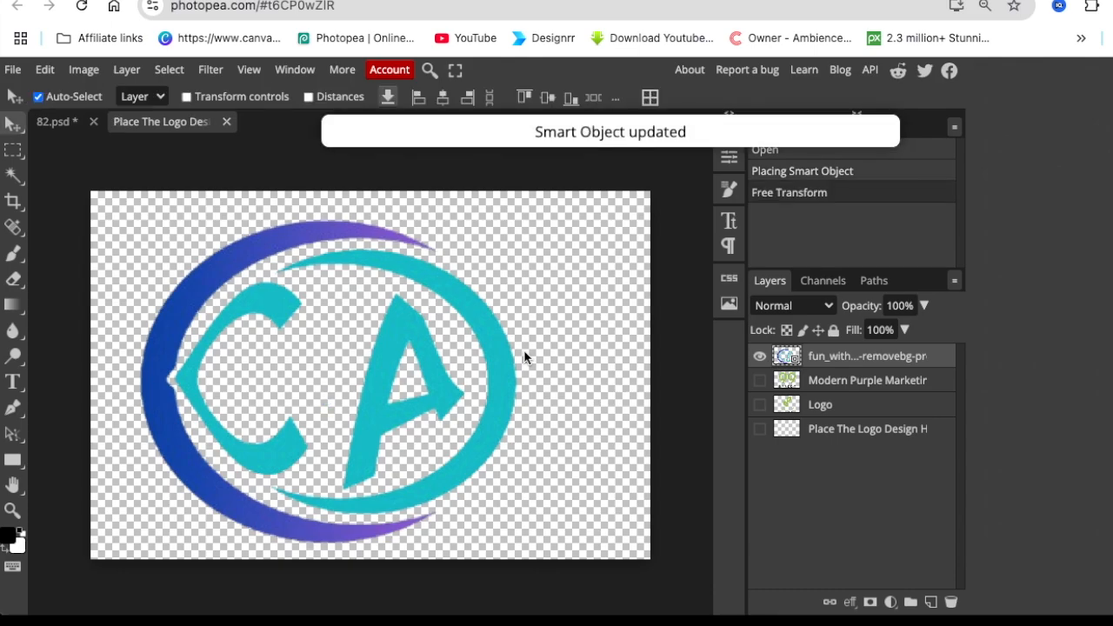
- Return to the 82.psd mockup and export it as a 1500 x 1000 px PNG at 100% quality
click(66, 124)
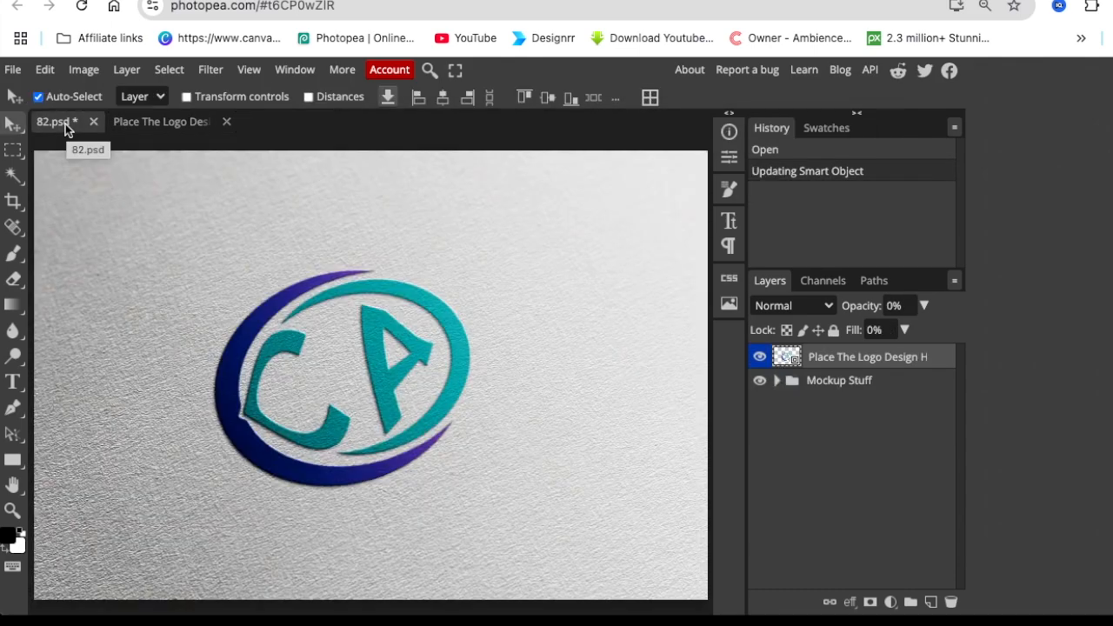
click(12, 70)
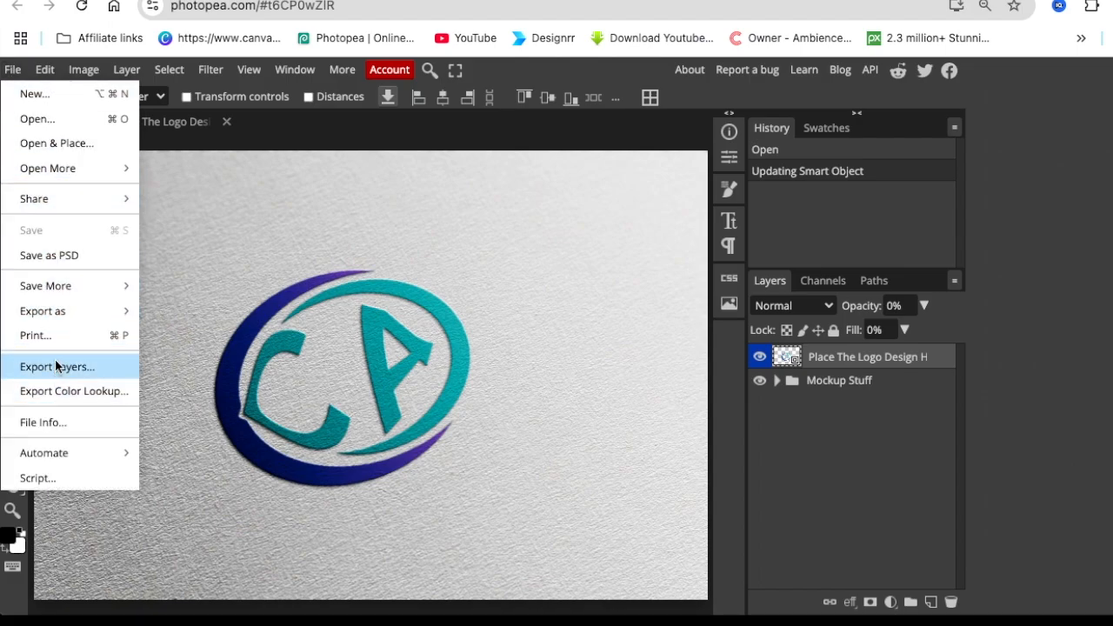
mouse_move(62, 318)
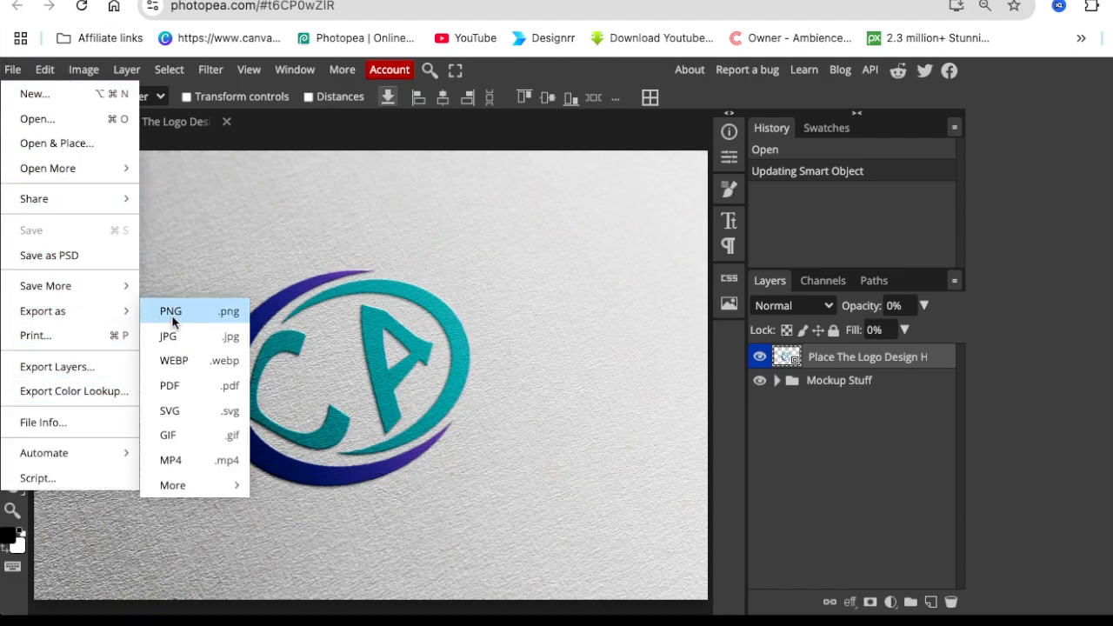
click(171, 315)
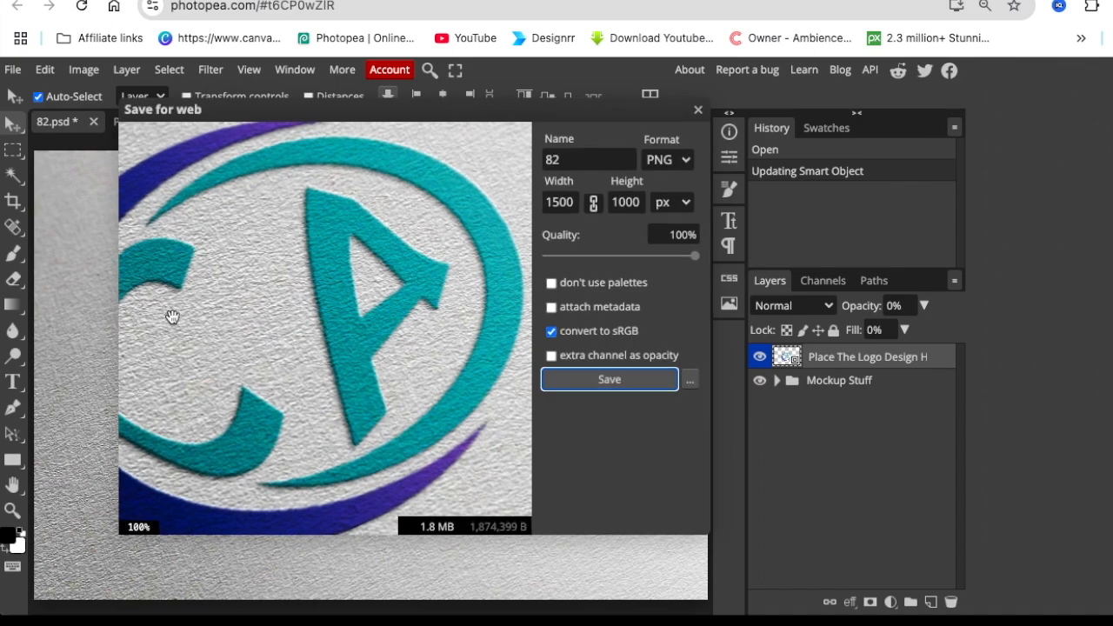
click(611, 381)
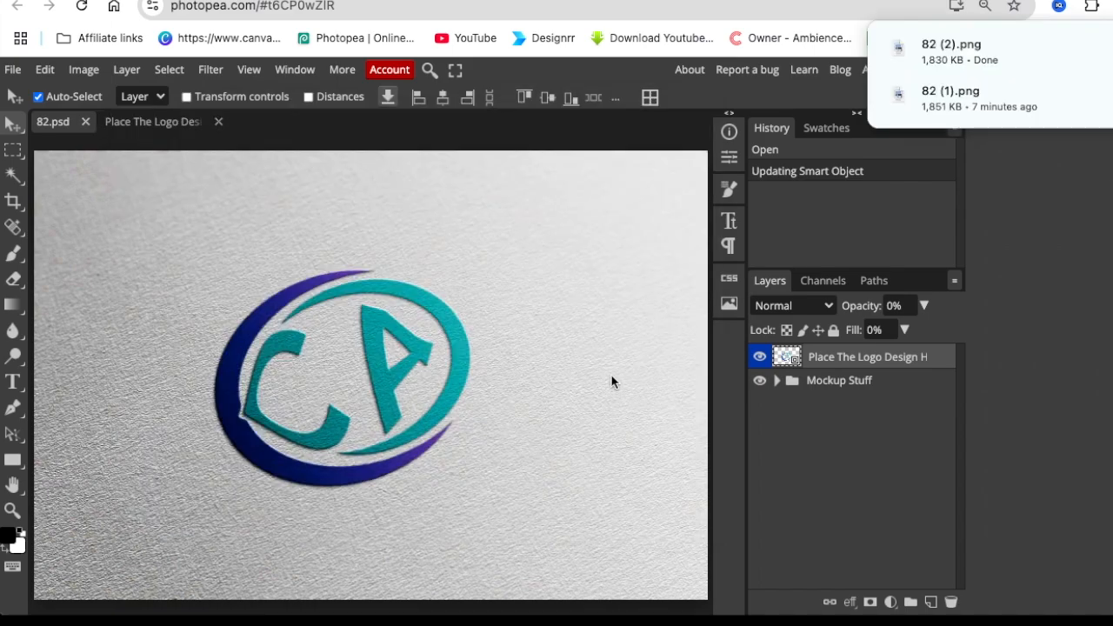